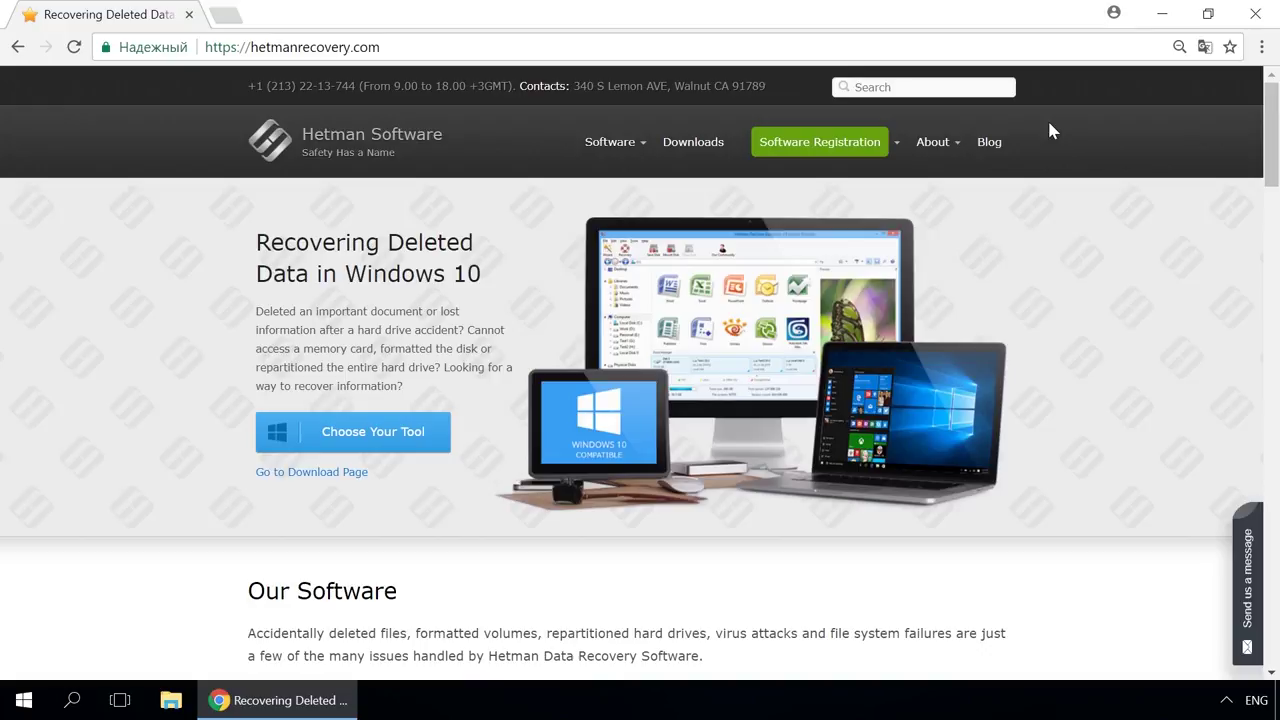
Step: Visit the hard drive recovery software page, then open the blog article about creating a storage space or mirrored volume
mouse_move(614, 150)
click(621, 203)
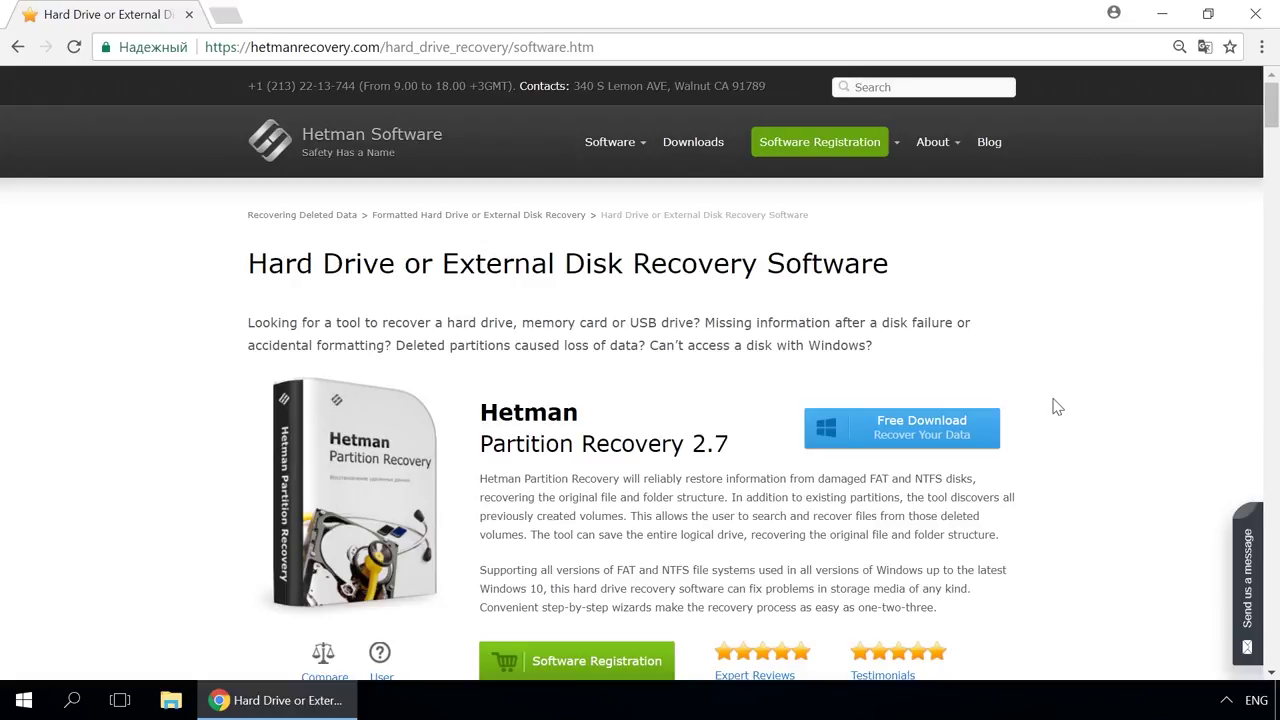
click(987, 142)
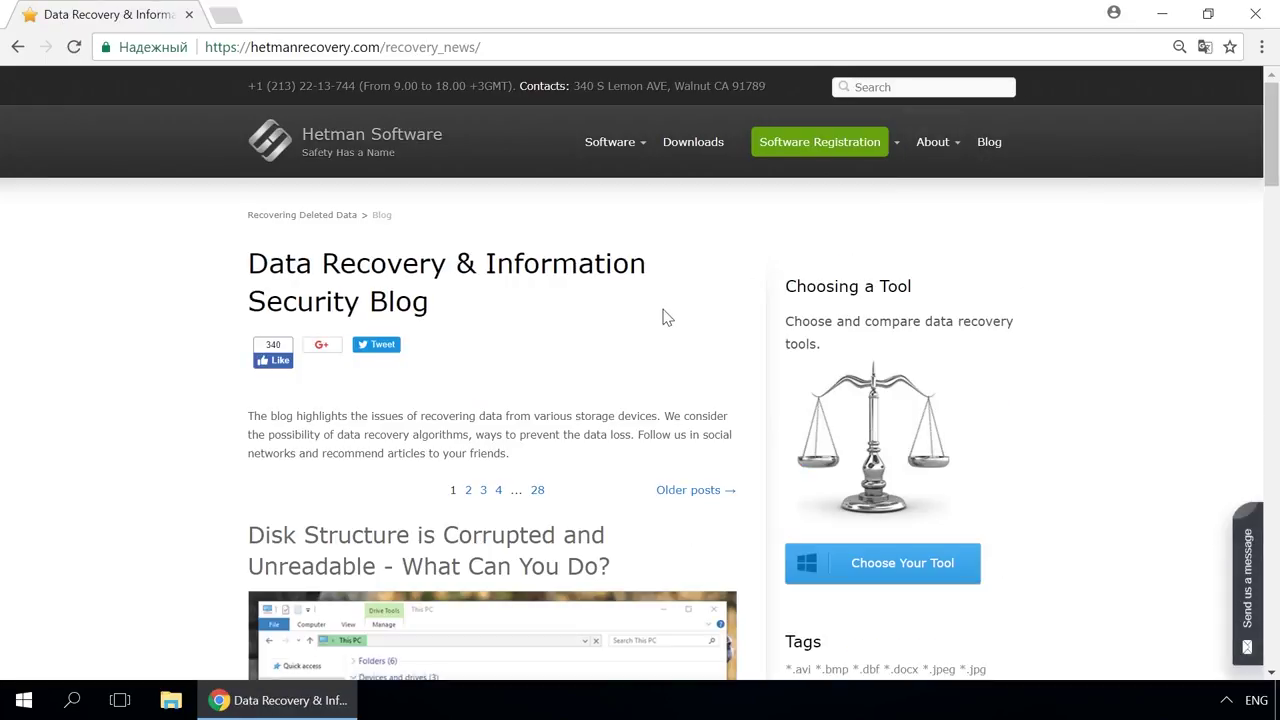
scroll(663, 316, down, 9)
scroll(663, 320, down, 7)
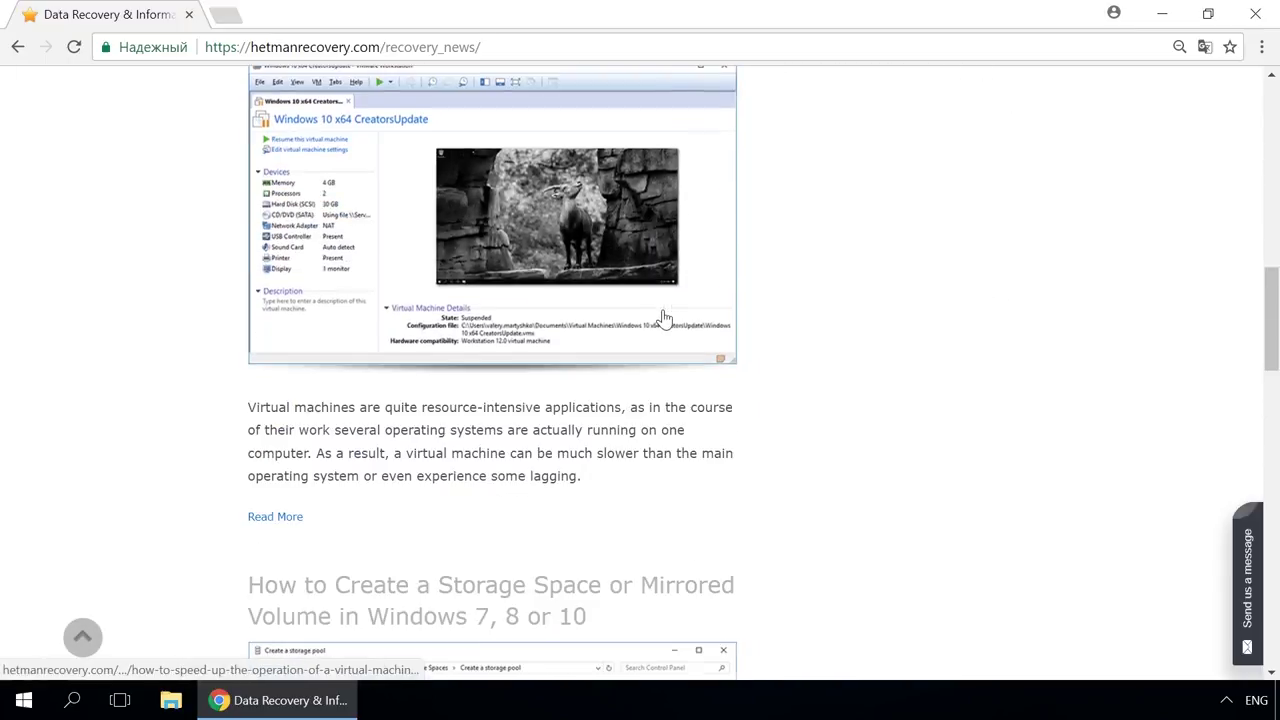
click(629, 294)
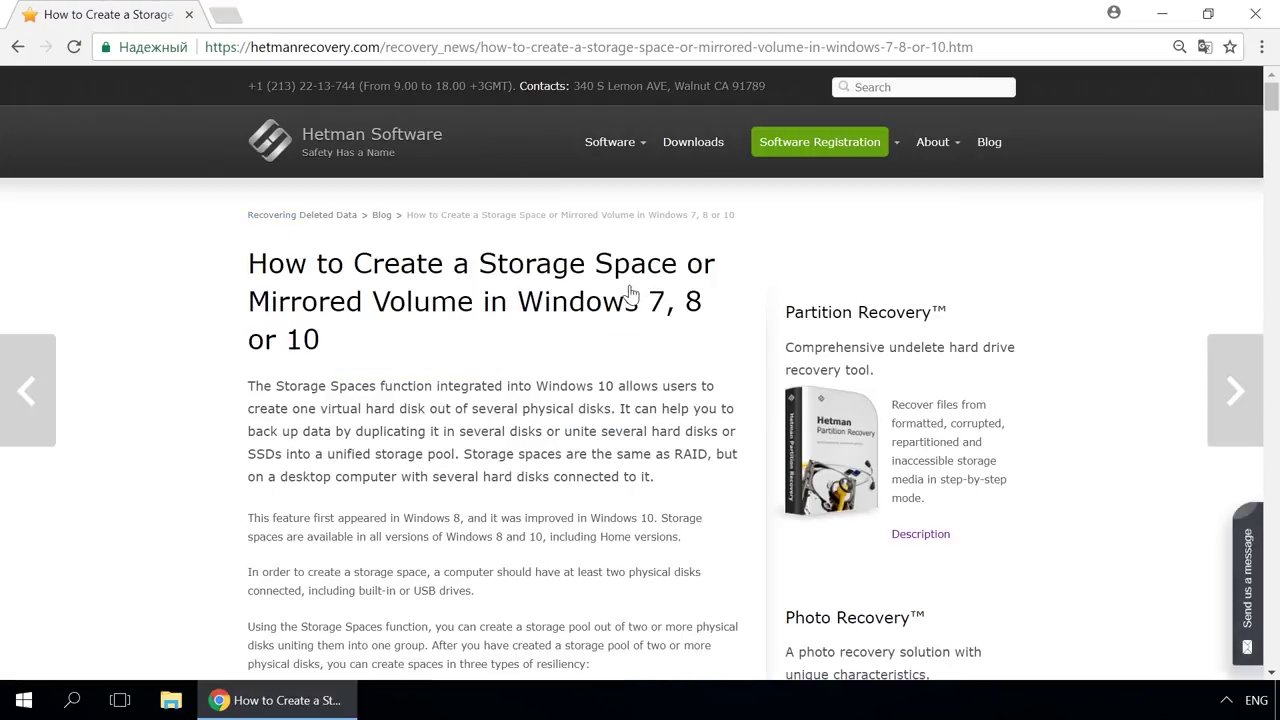
Step: Read down the storage space article and open the site's message form
scroll(630, 292, down, 8)
scroll(630, 292, down, 2)
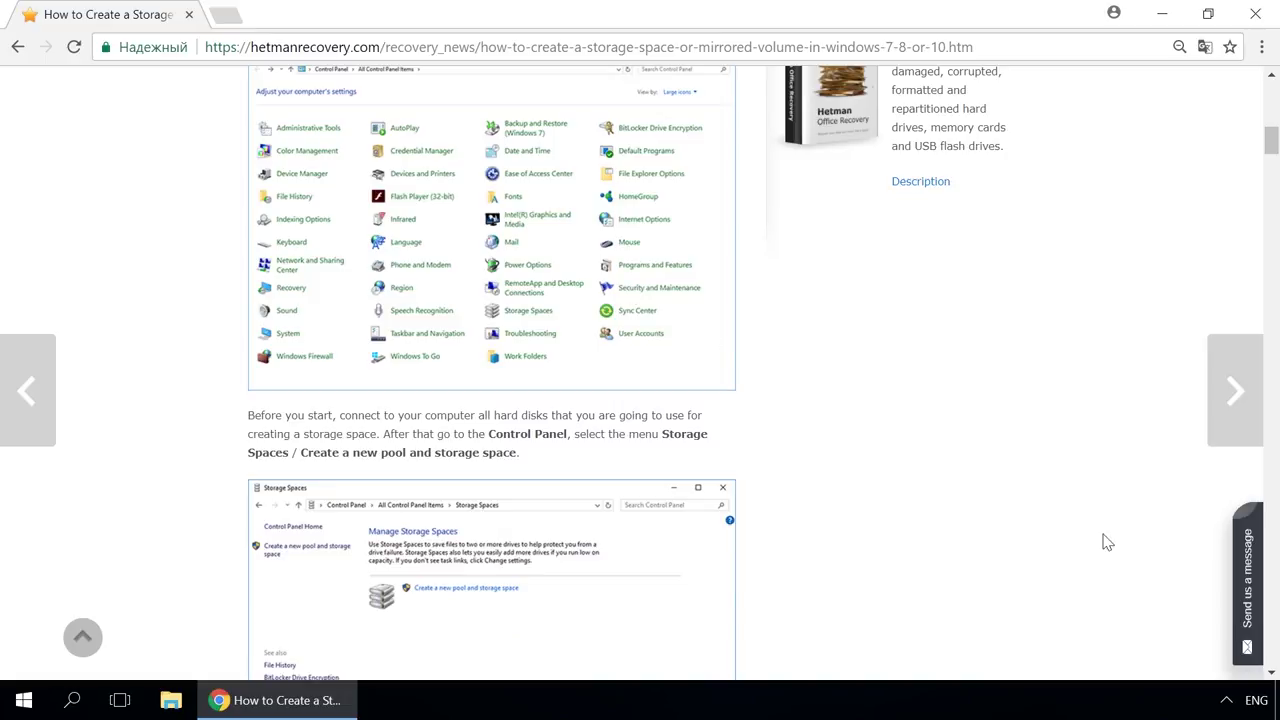
click(1249, 565)
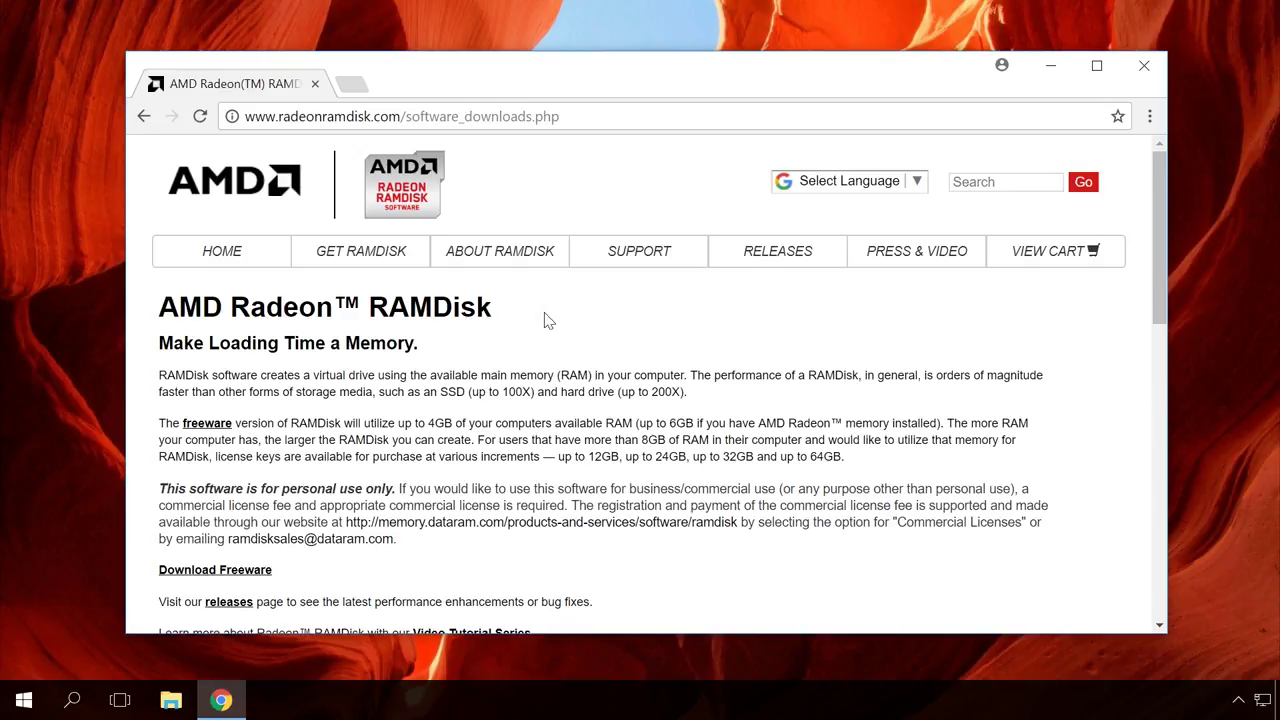
Step: Download the 4 GB Freeware edition of AMD Radeon RAMDisk from the edition comparison table
scroll(542, 340, down, 3)
scroll(506, 329, down, 3)
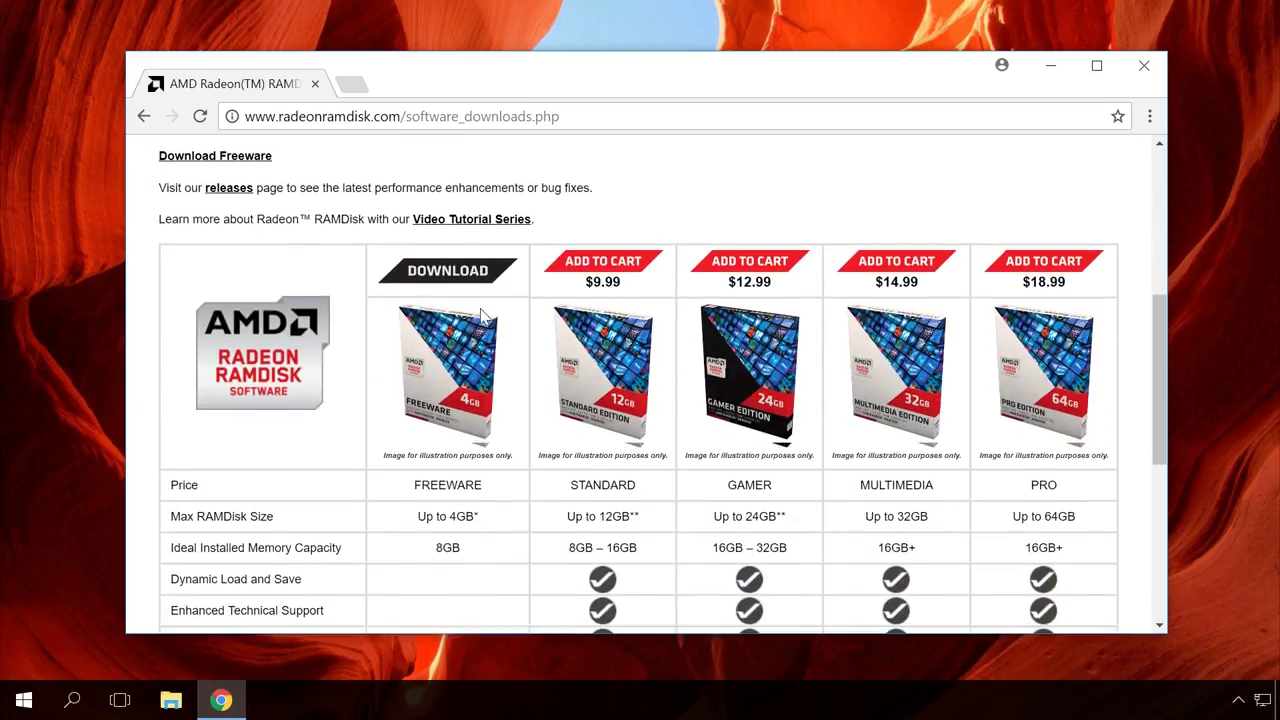
scroll(480, 317, up, 2)
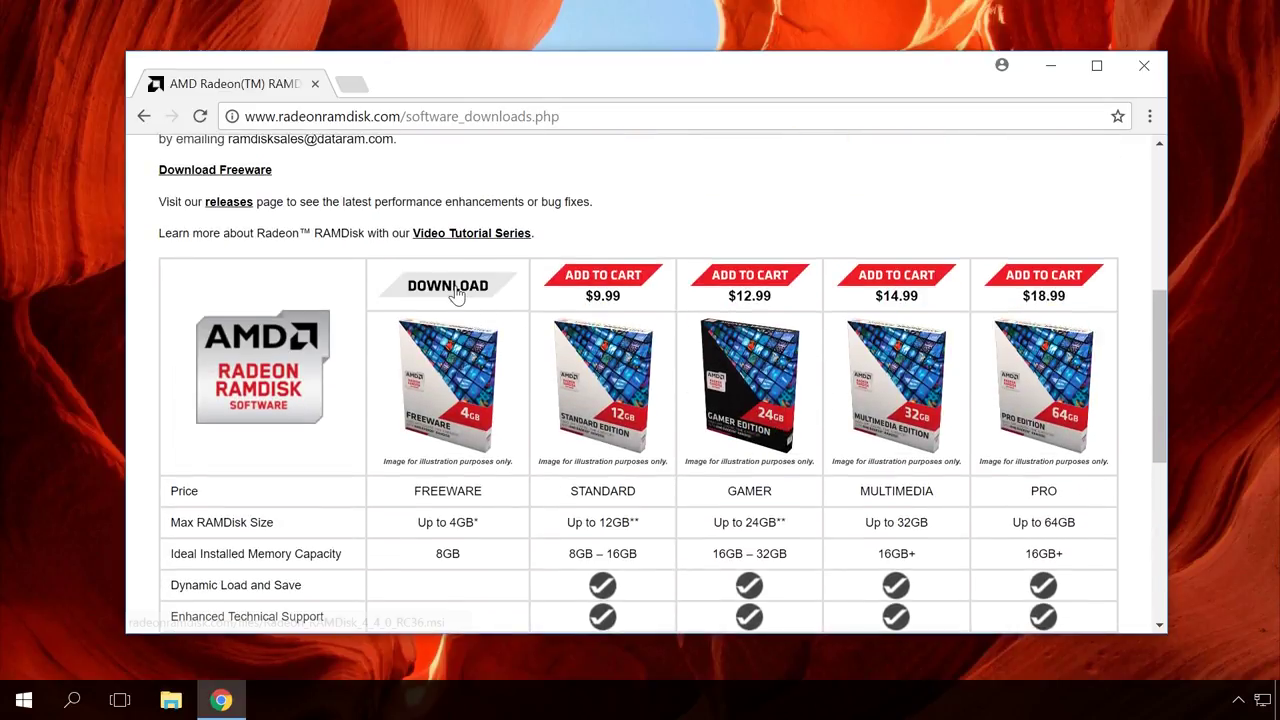
click(455, 288)
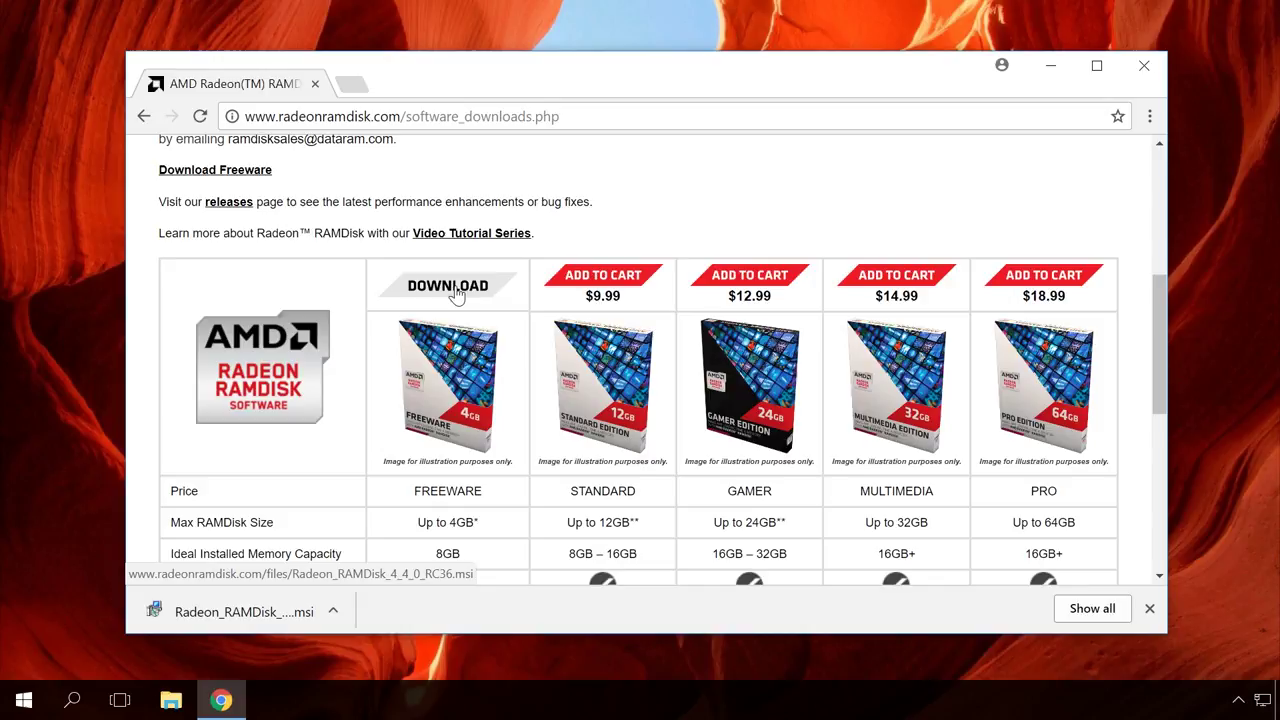
Step: Run the downloaded Radeon RAMDisk installer, accept the license agreement and install with default options
click(254, 610)
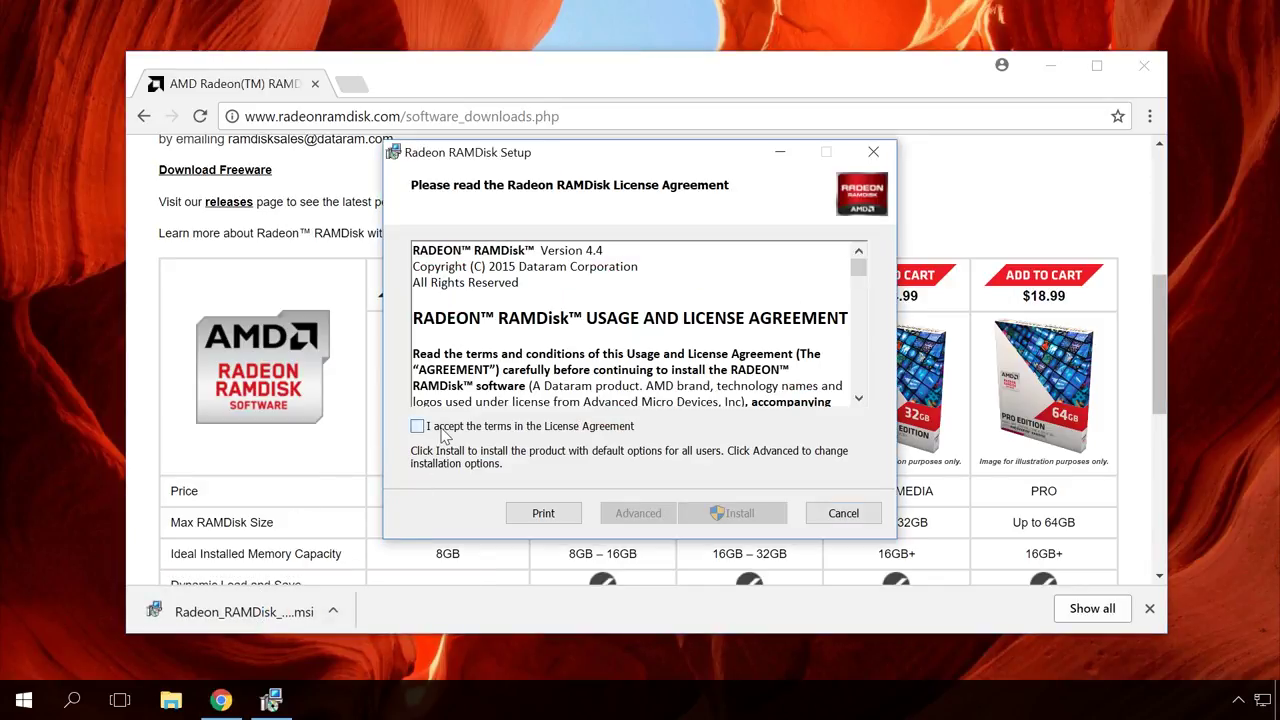
click(441, 428)
click(701, 514)
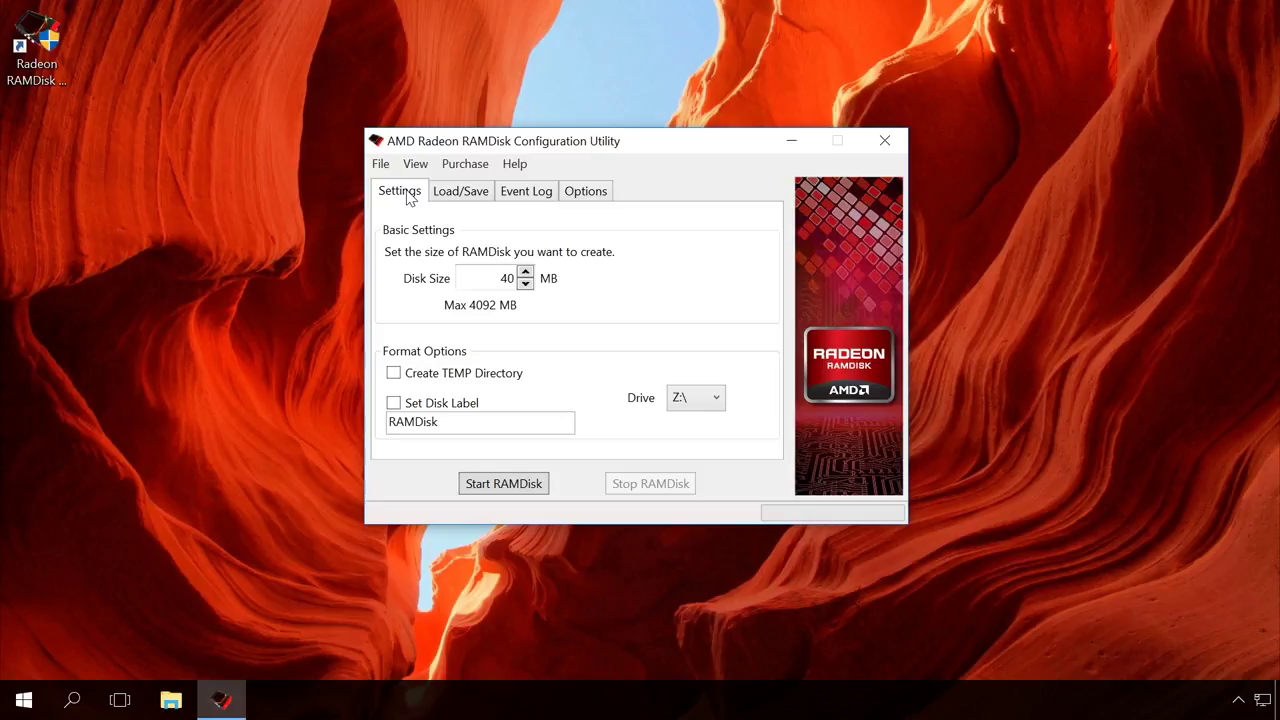
Step: Set the RAM disk size to 1024 MB and enable the disk label RAMDisk
double_click(506, 277)
text(1024)
click(474, 420)
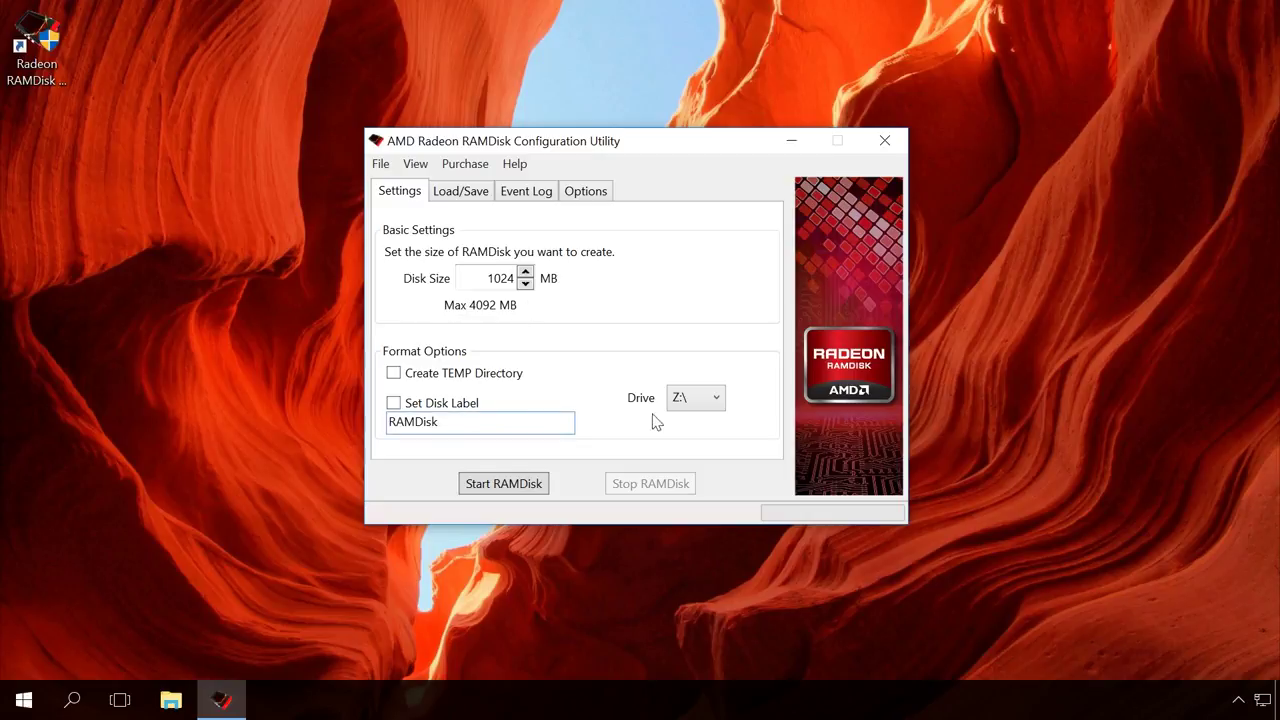
click(466, 406)
Step: Set the load option to create a new disk and enable saving the disk image at shutdown
click(479, 194)
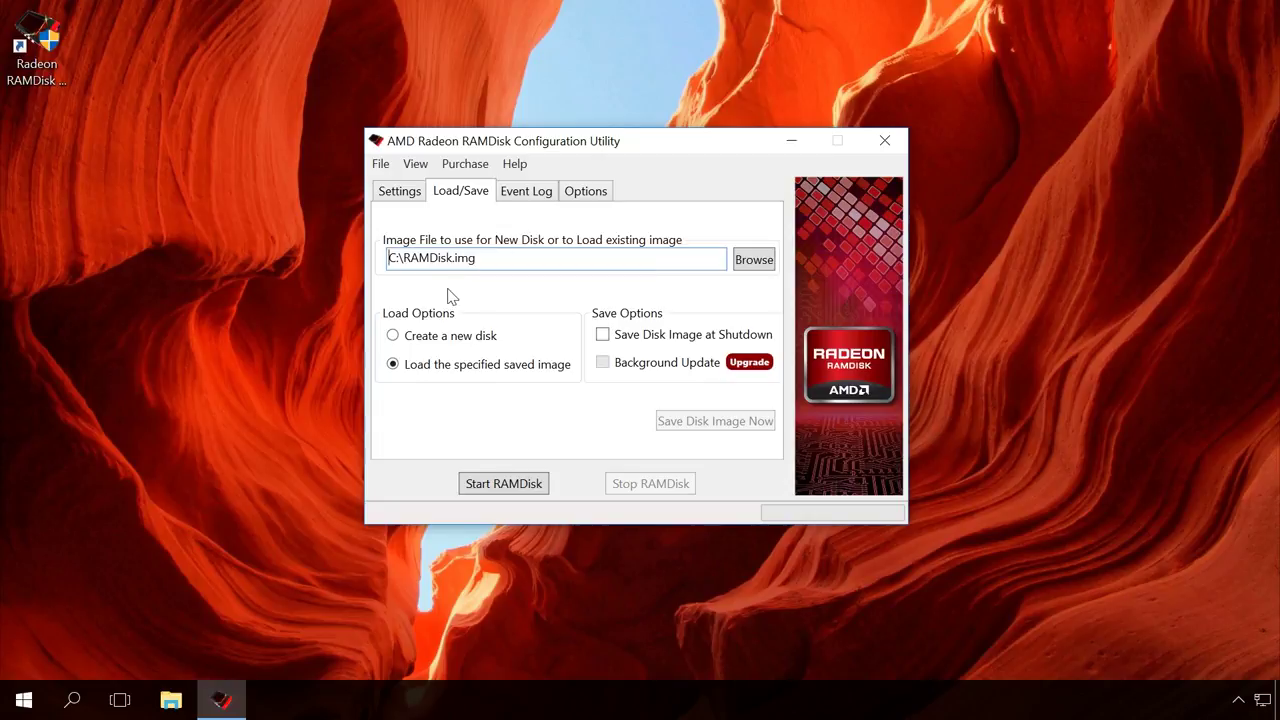
click(421, 343)
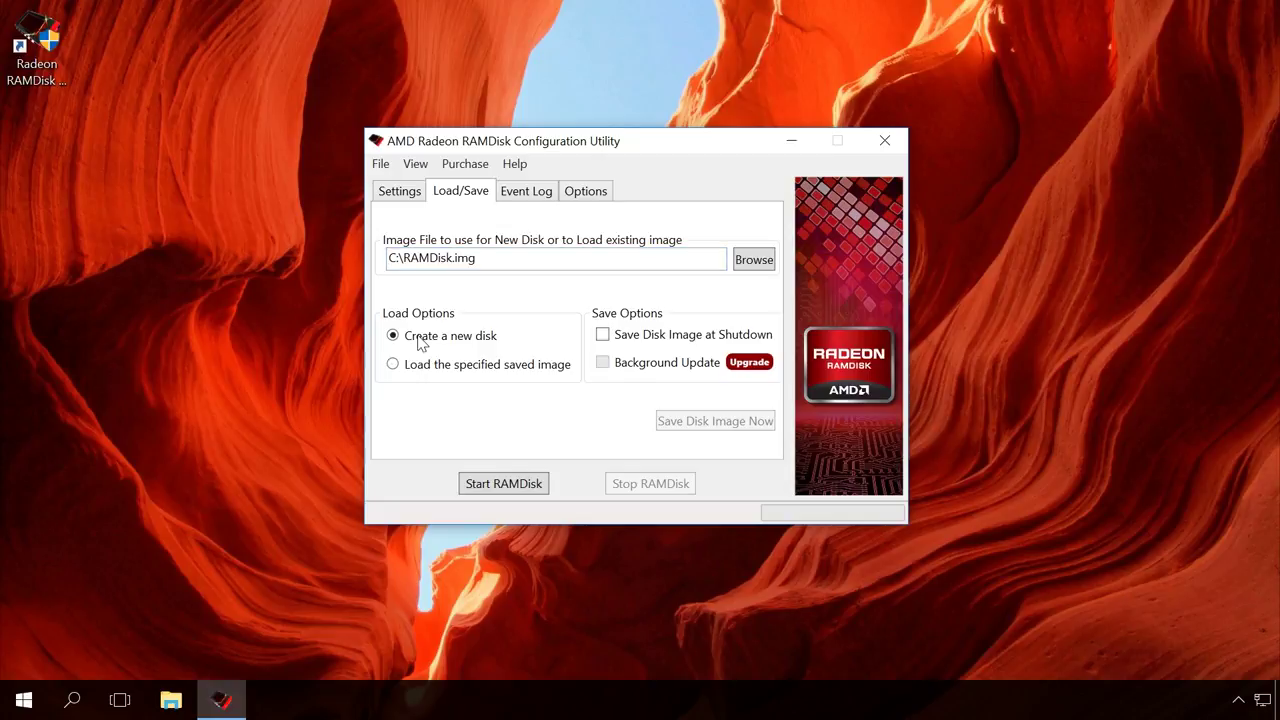
click(614, 345)
Step: Try the options for allowing the image file on non-system drives and not starting RAMDisk with Windows
click(583, 195)
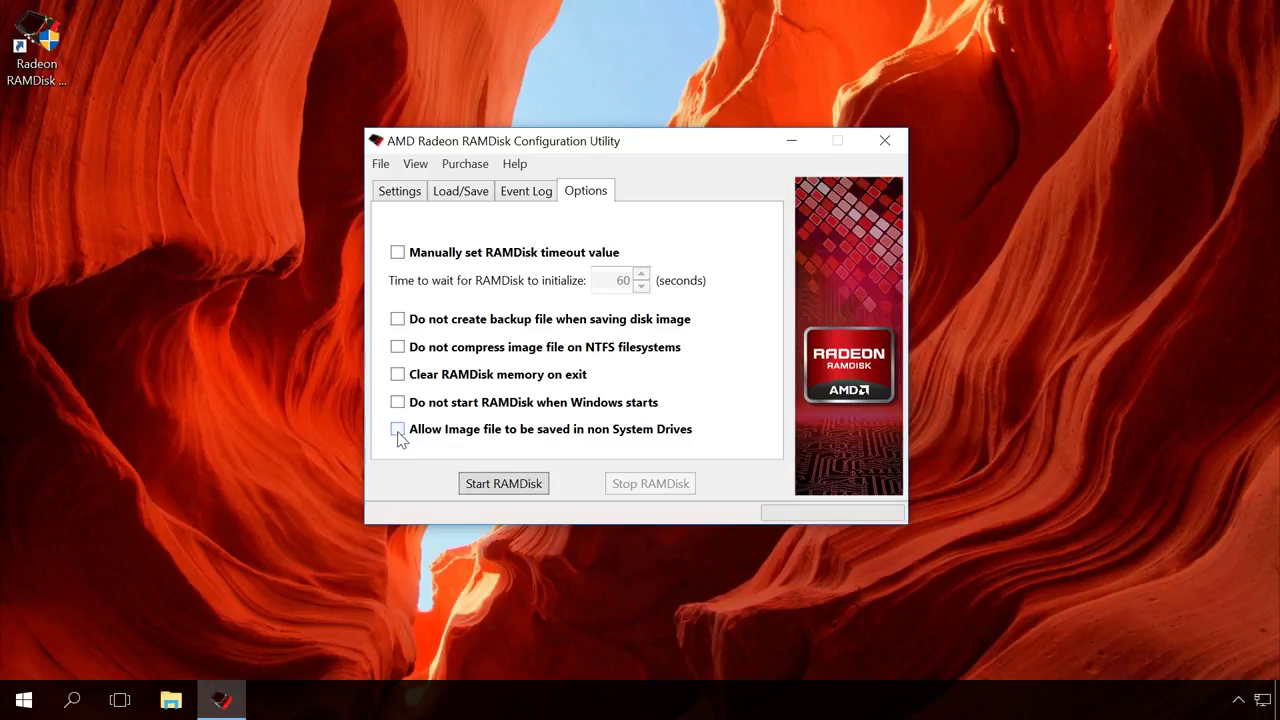
click(398, 434)
click(398, 434)
click(398, 405)
click(398, 404)
Step: Start the RAMDisk and inspect the contents of the RAMDisk (Z:) drive in File Explorer
click(498, 484)
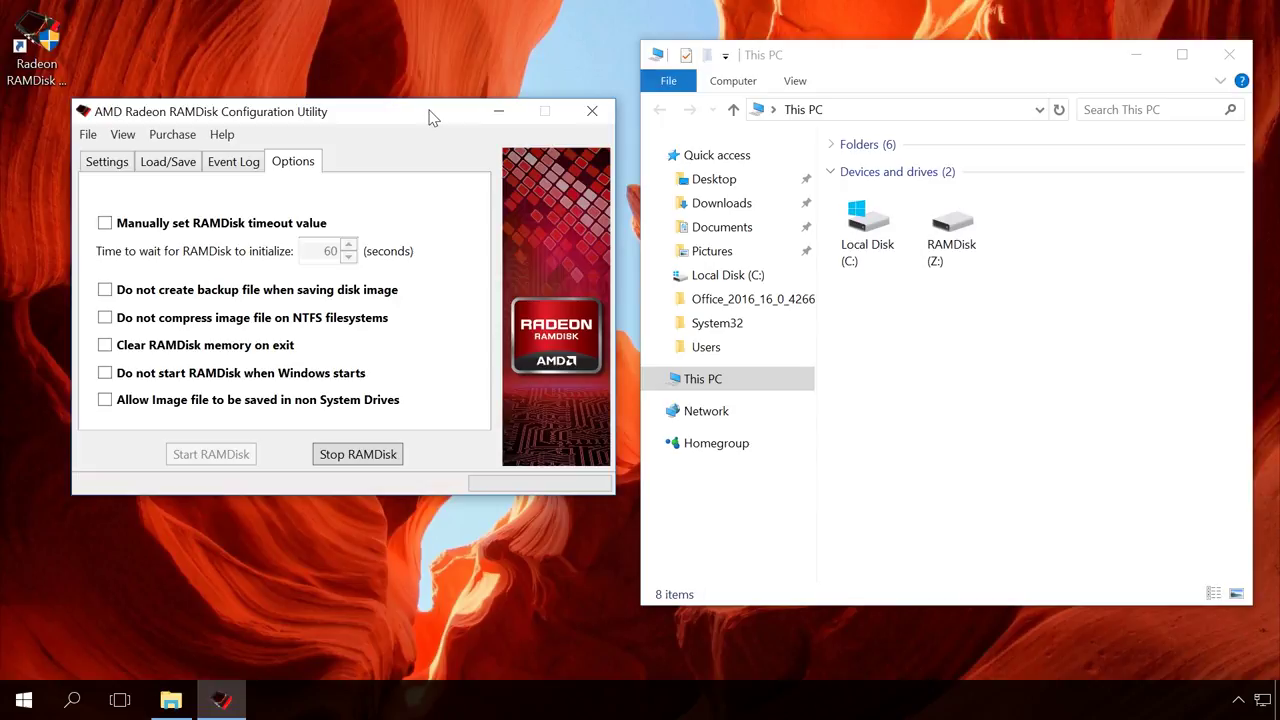
click(935, 238)
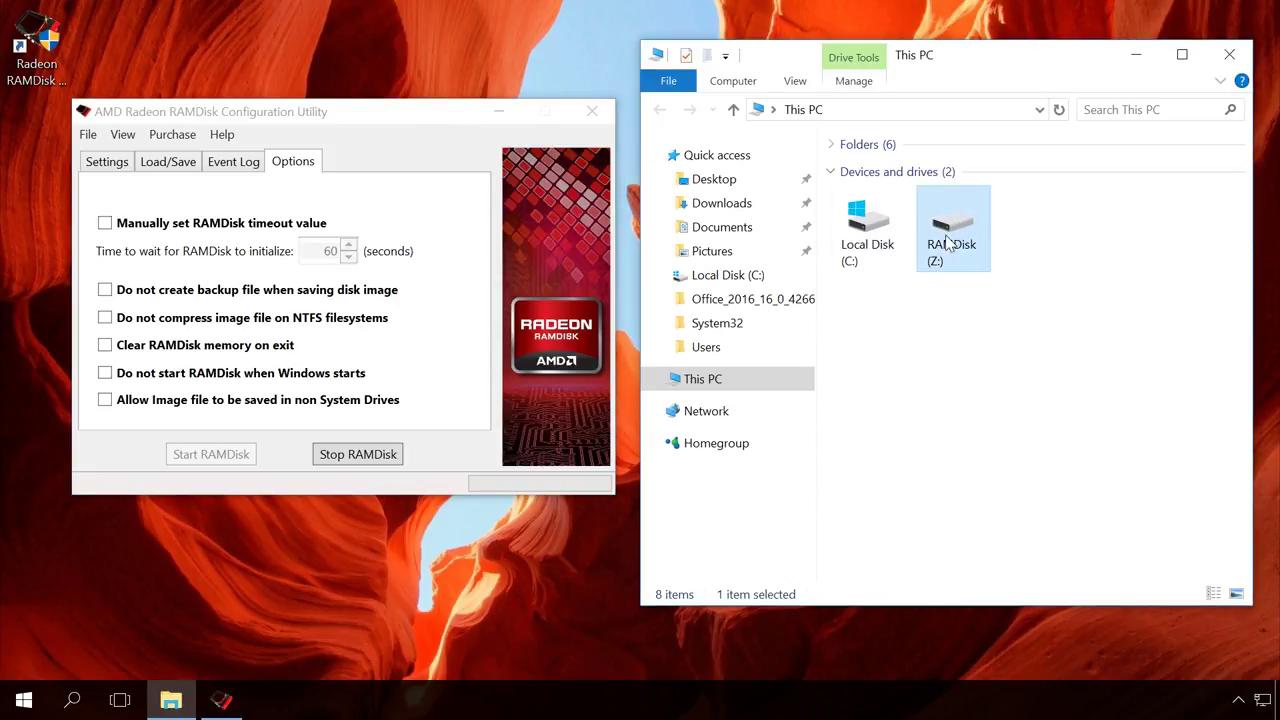
double_click(946, 241)
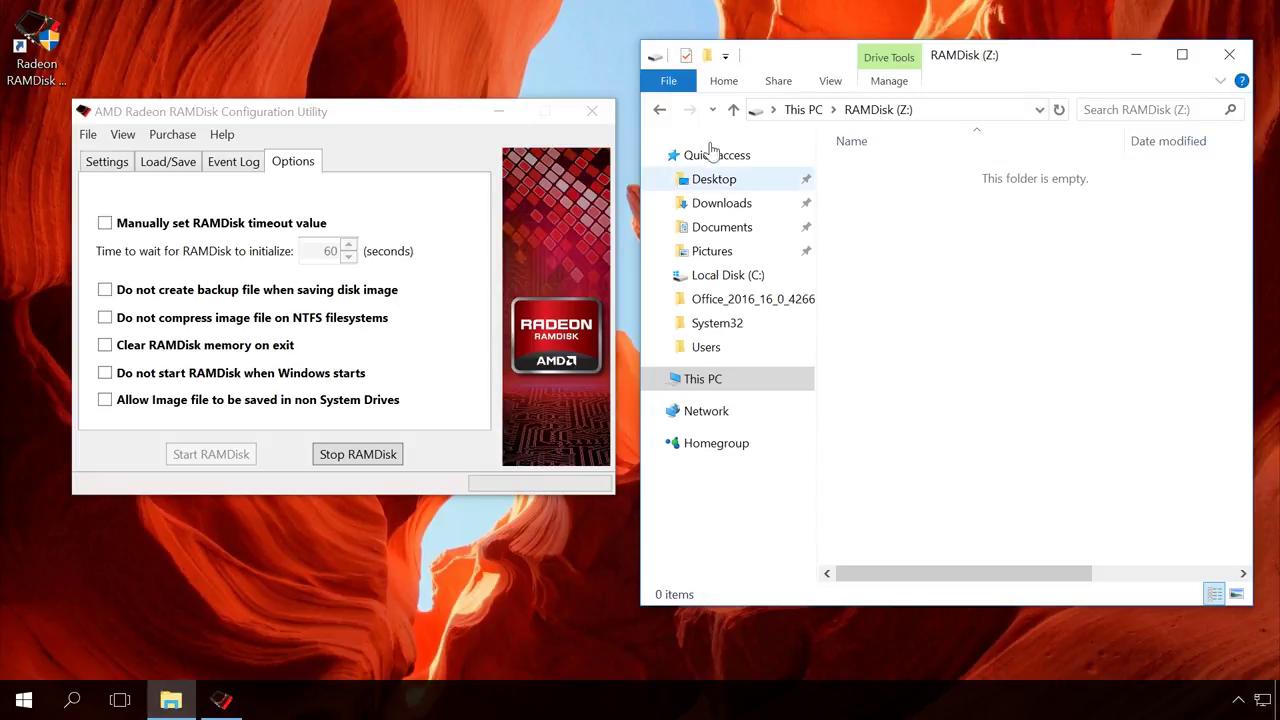
key(alt+Left)
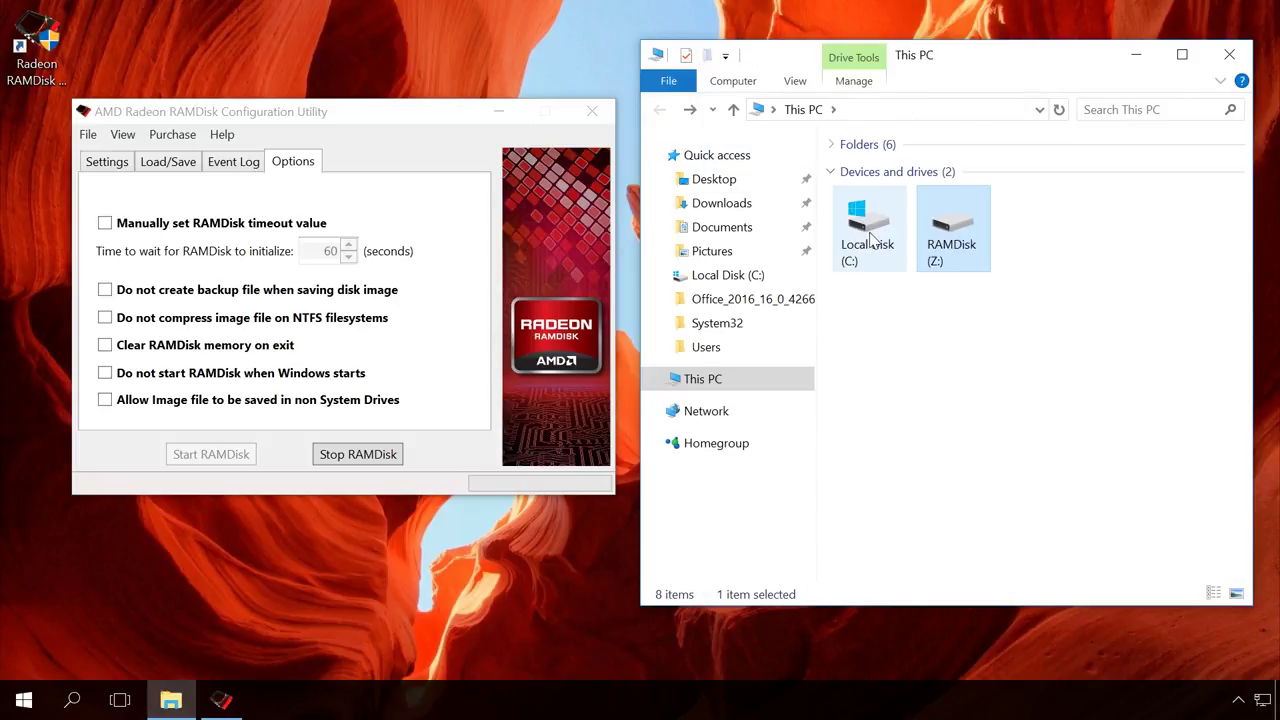
Step: Locate RAMDisk.img and RAMDisk.img.bak on Local Disk (C:) and check the backup file's size
double_click(870, 240)
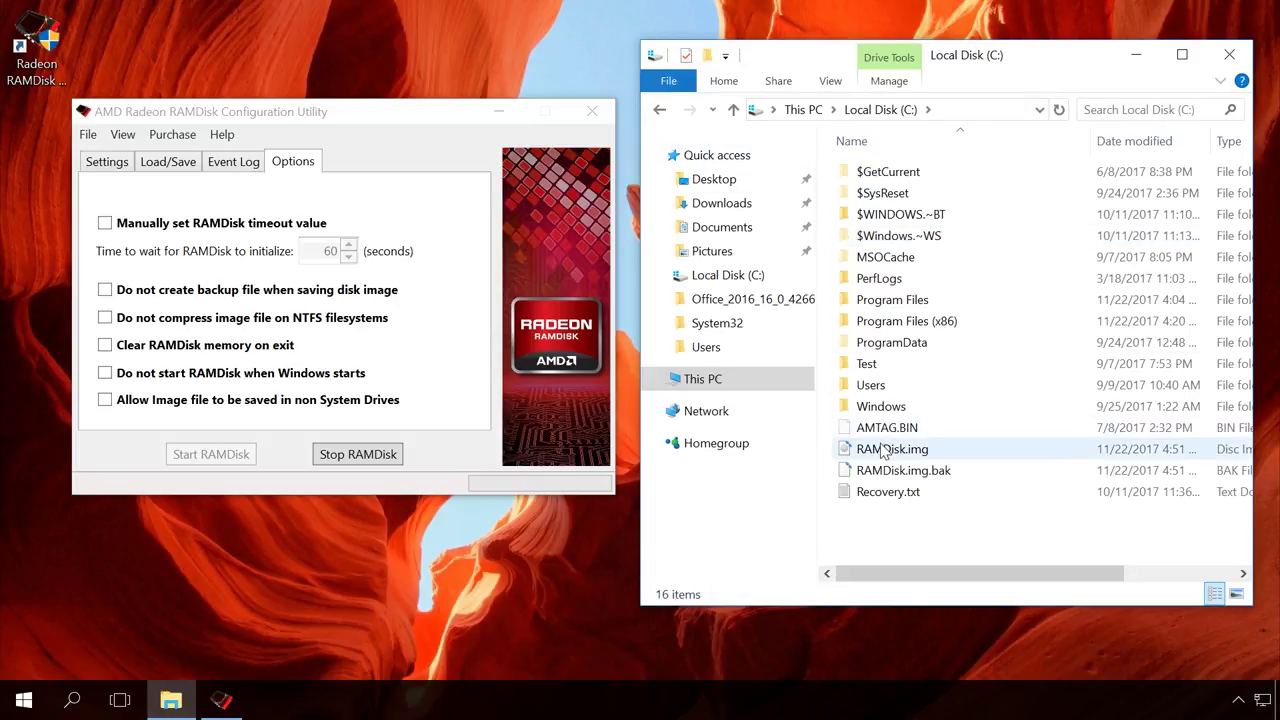
click(884, 451)
click(890, 472)
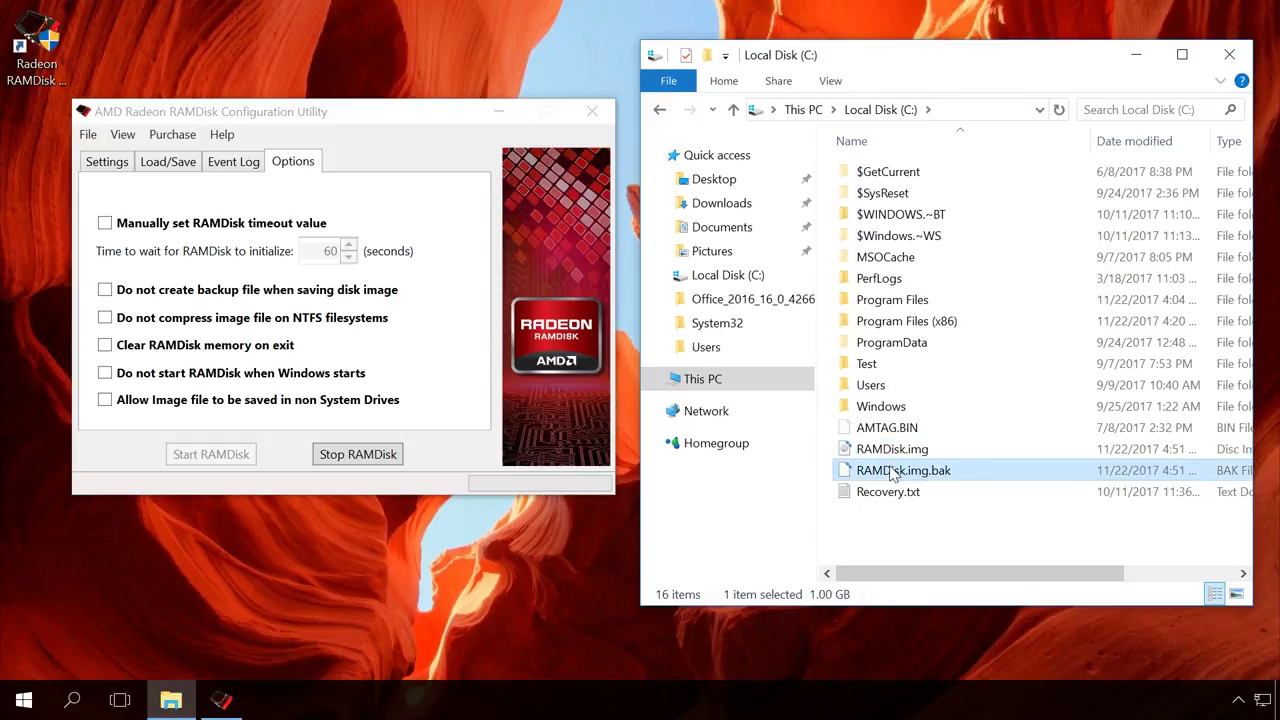
Step: Close the RAMDisk configuration utility and File Explorer, and open the computer's power options
click(592, 111)
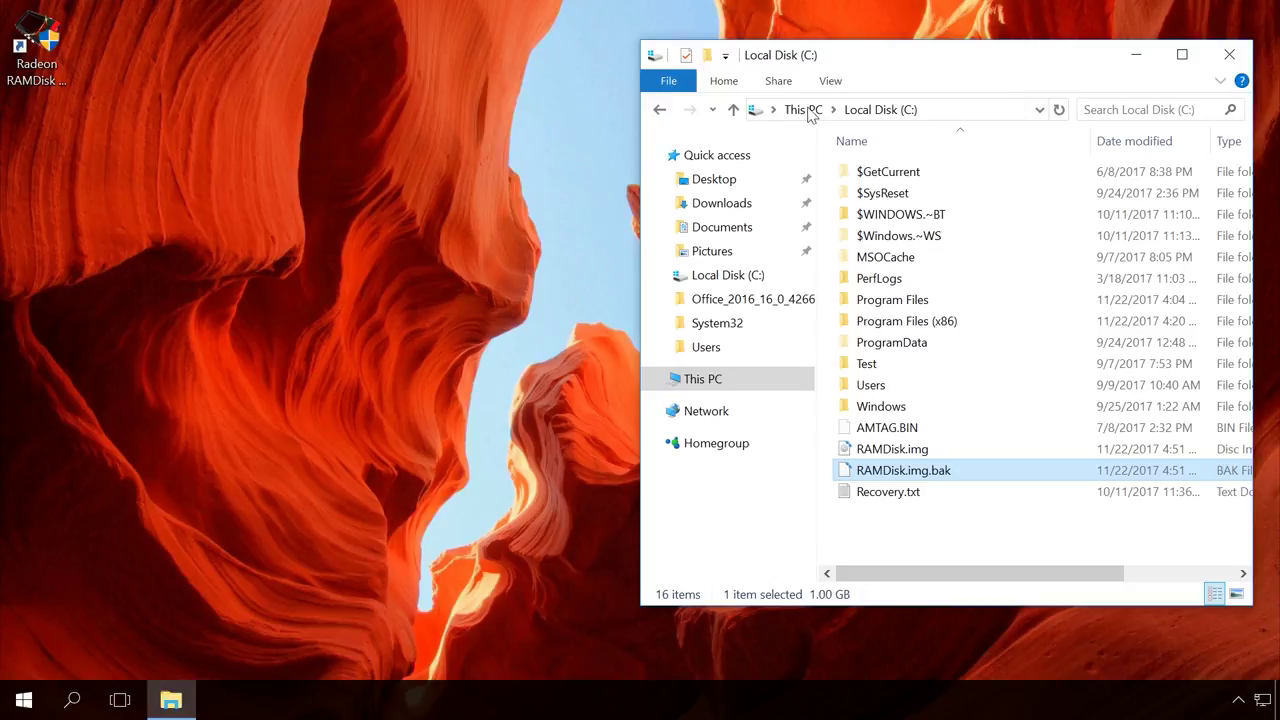
click(1227, 56)
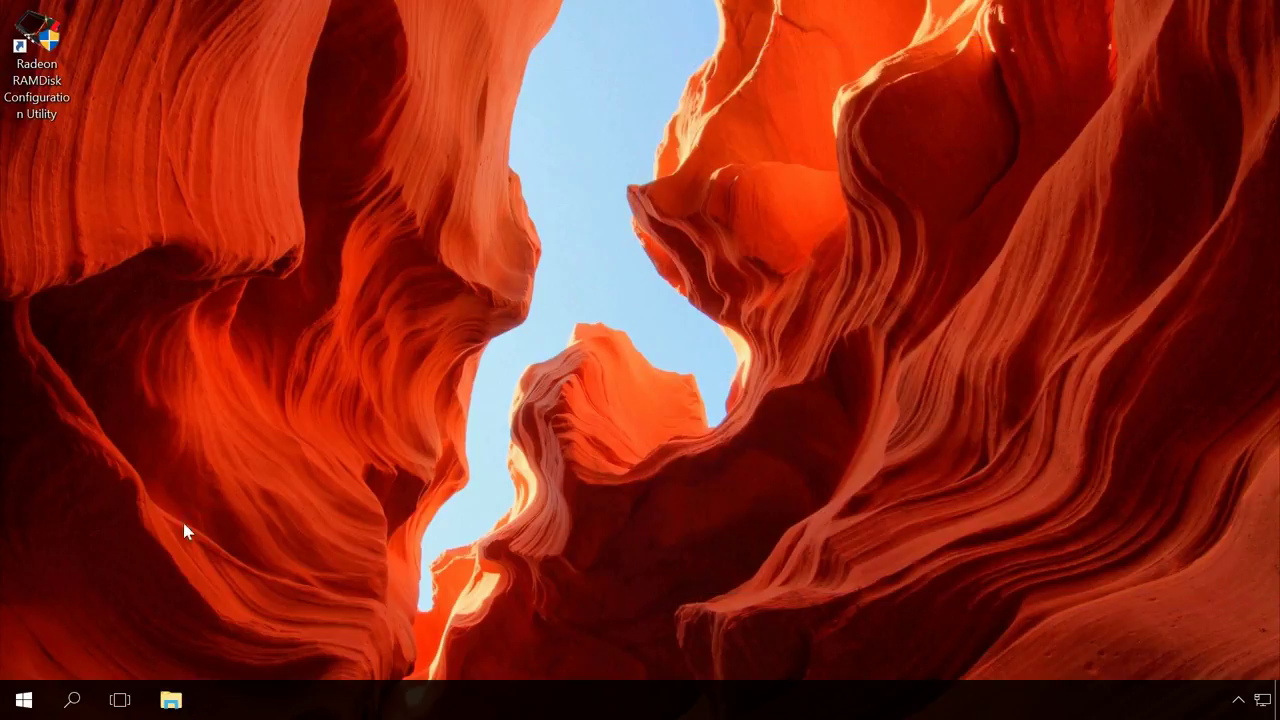
click(18, 702)
click(24, 656)
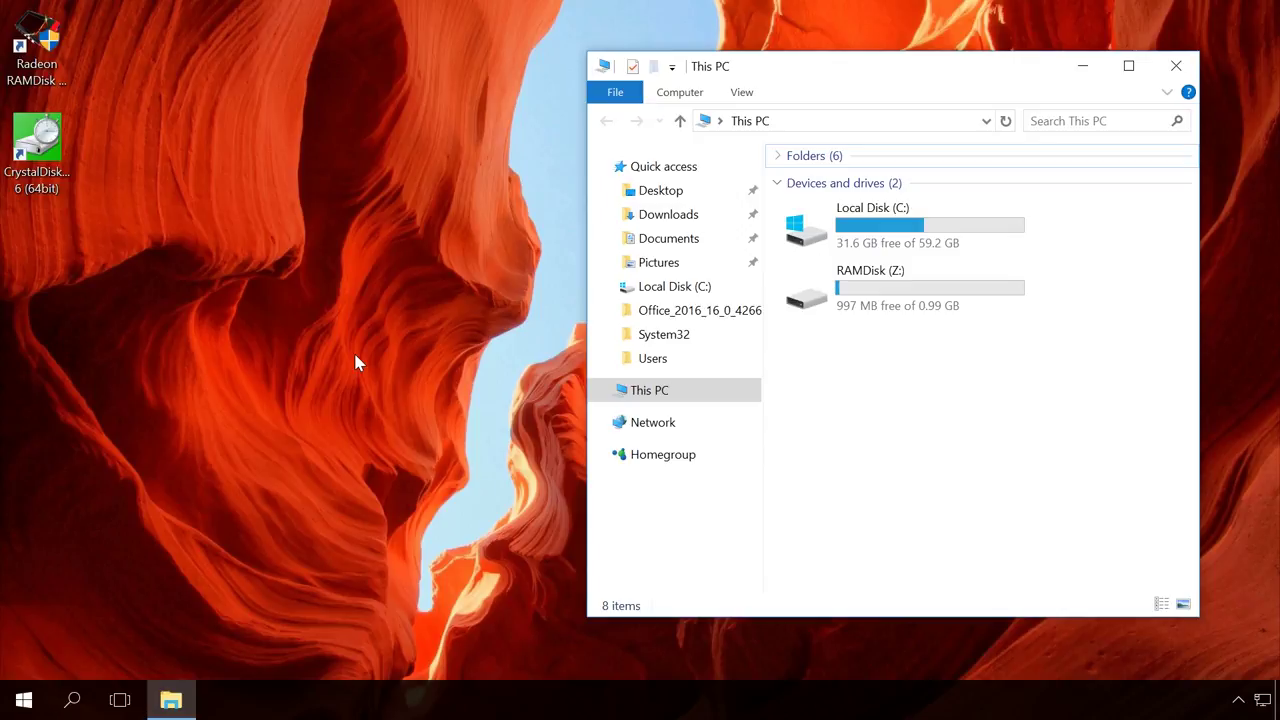
Step: Check the RAMDisk (Z:) drive in This PC and minimize the window
click(829, 305)
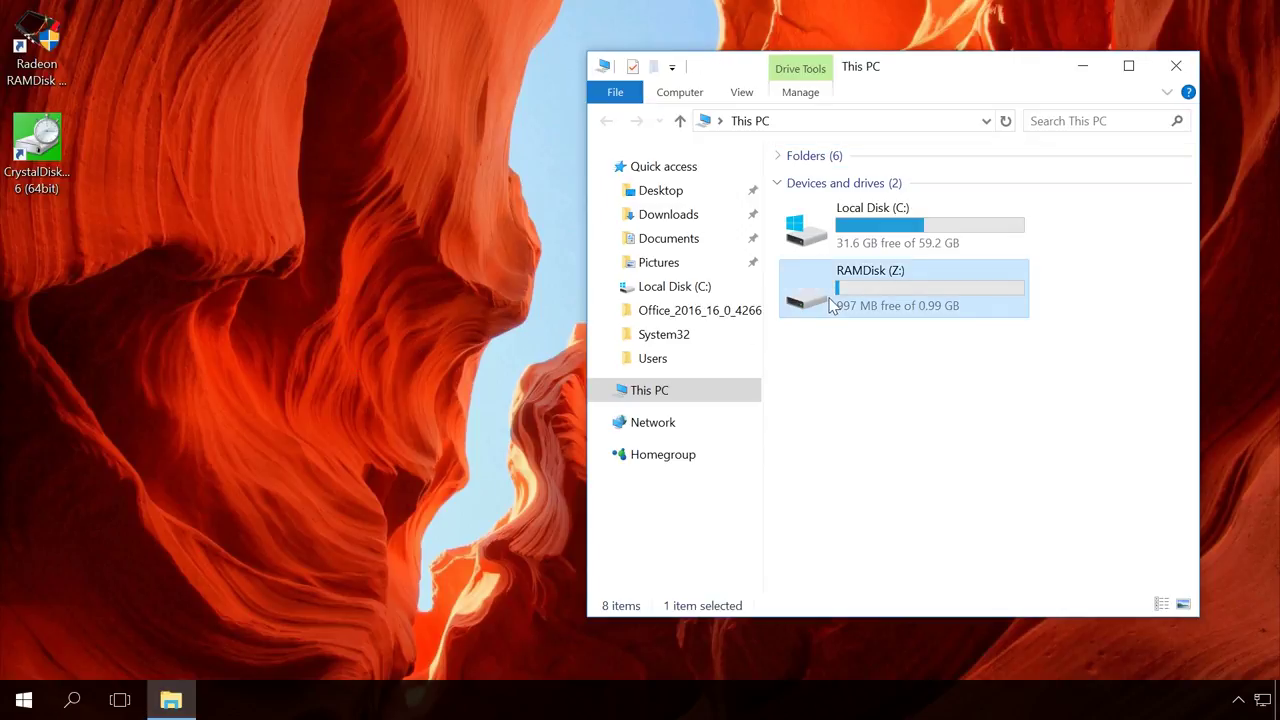
click(1082, 68)
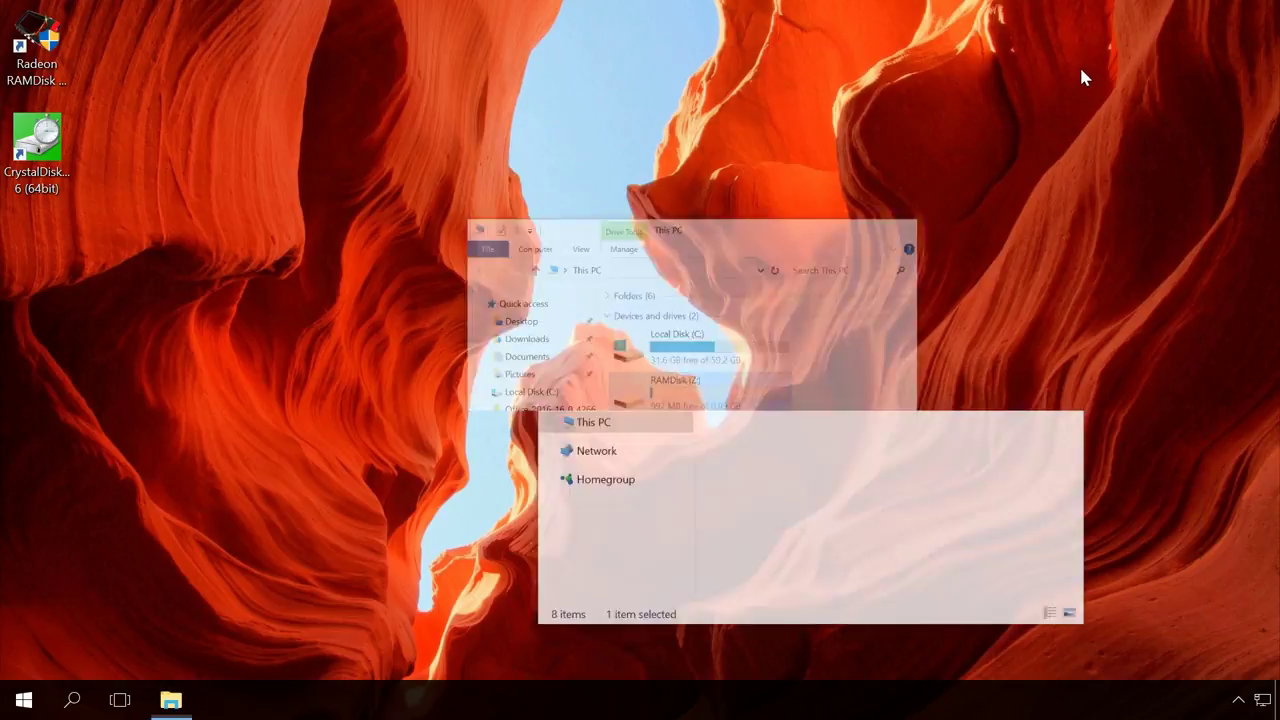
Step: Launch CrystalDiskMark and arrange two of its windows side by side on the desktop
double_click(42, 148)
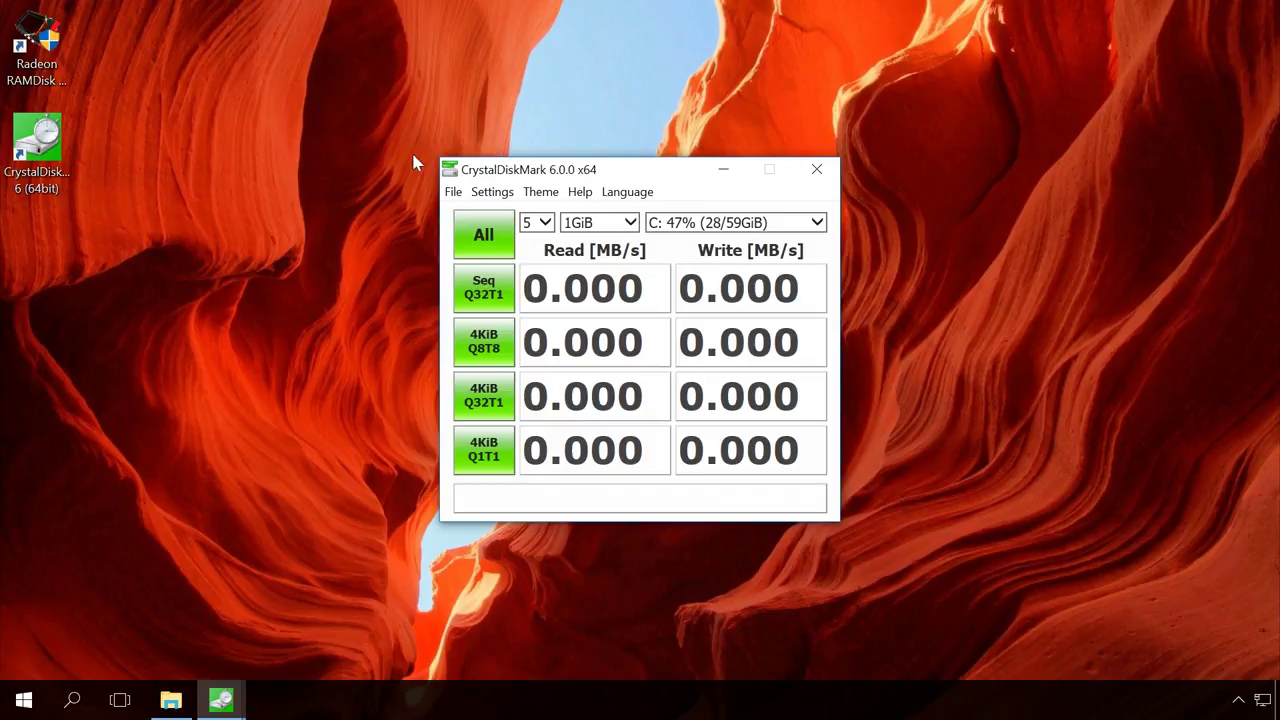
drag(497, 175, 870, 182)
drag(640, 172, 458, 160)
drag(872, 178, 777, 162)
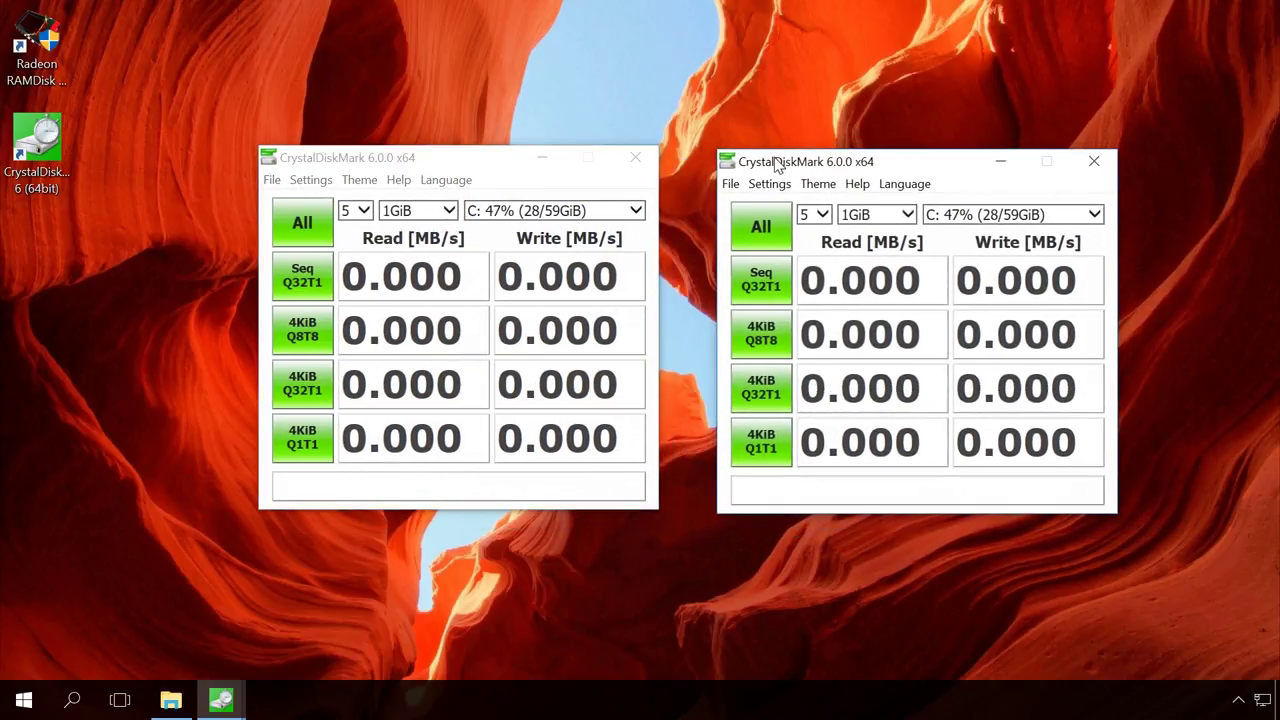
Step: Set one CrystalDiskMark window to test drive C: and the other drive Z:, and run all tests in both
click(561, 214)
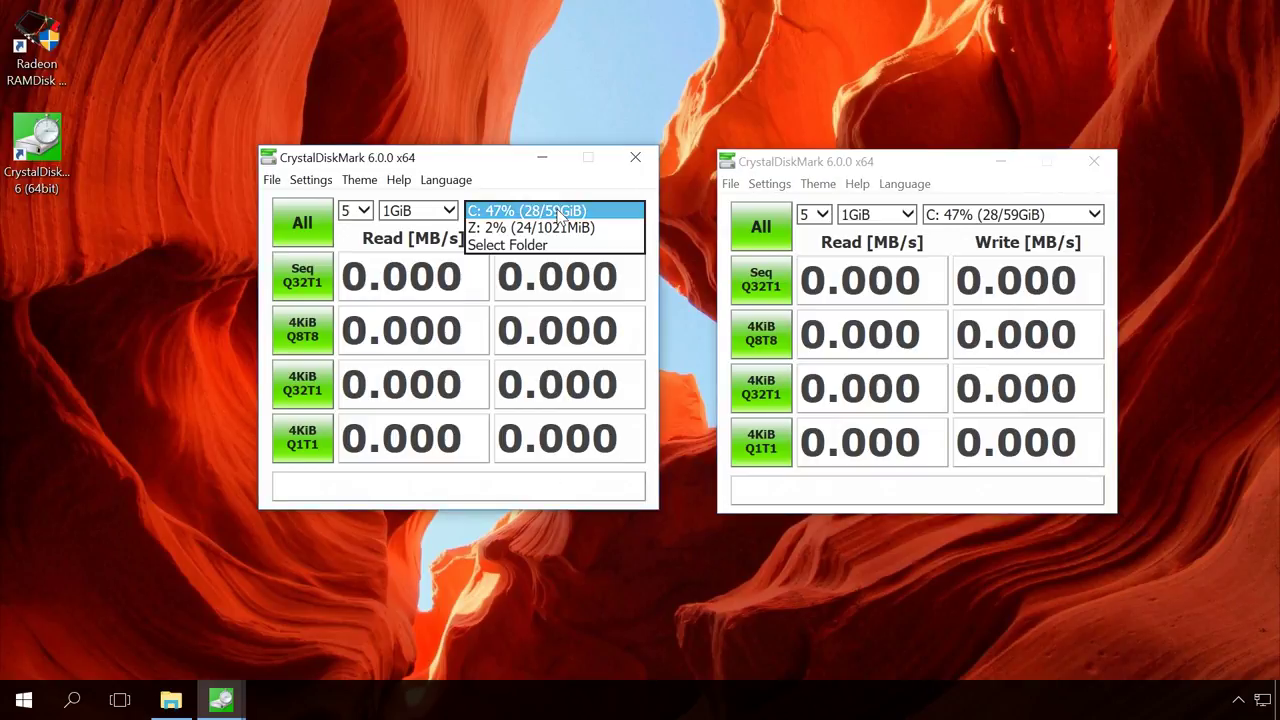
click(494, 211)
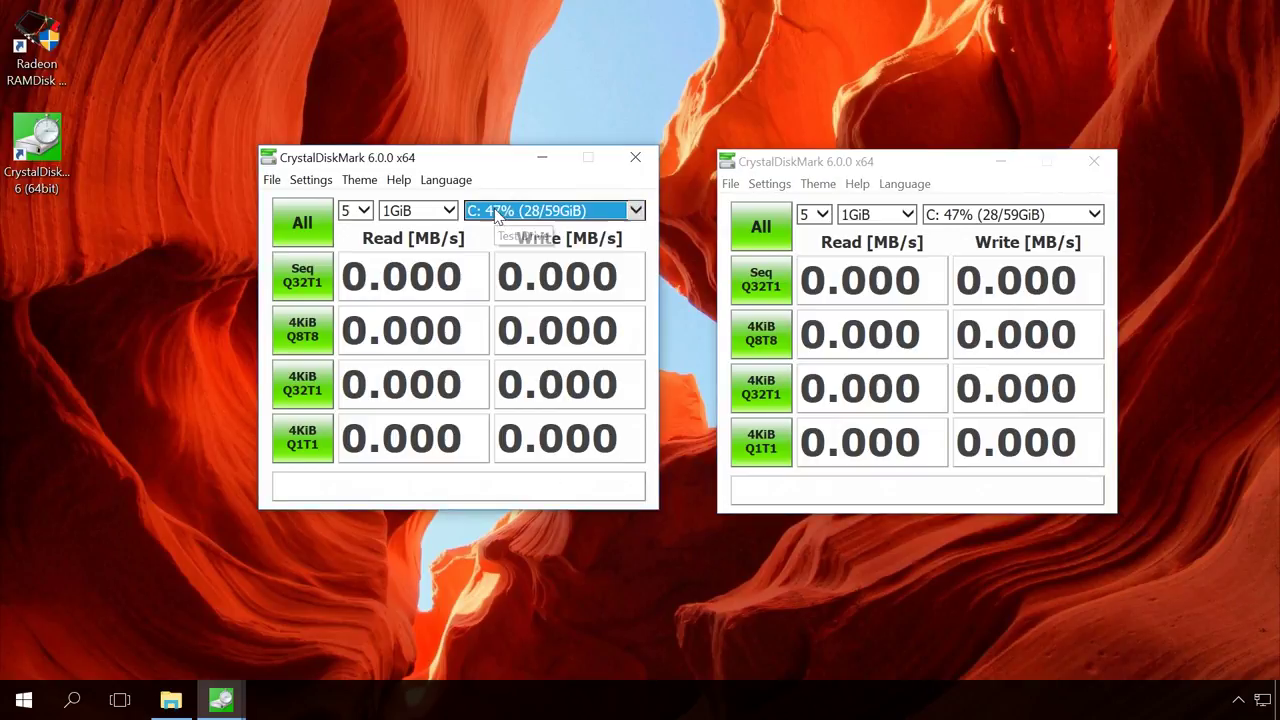
click(968, 216)
click(950, 231)
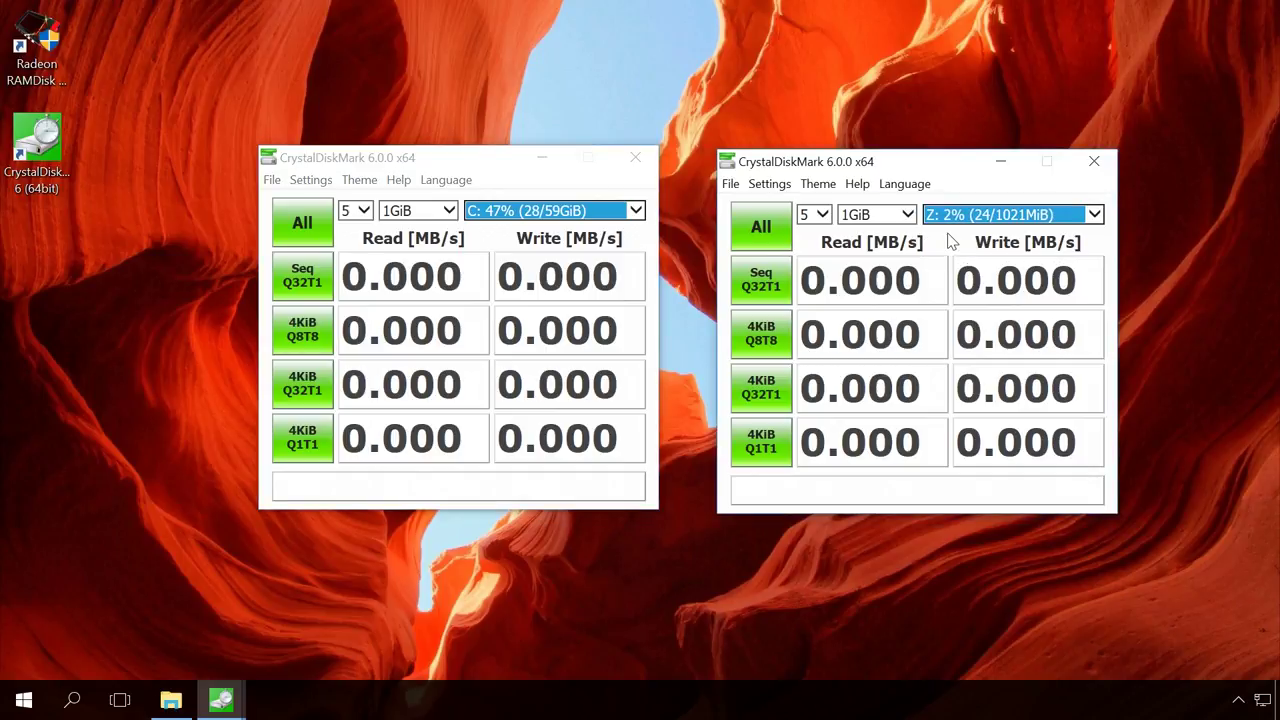
click(303, 225)
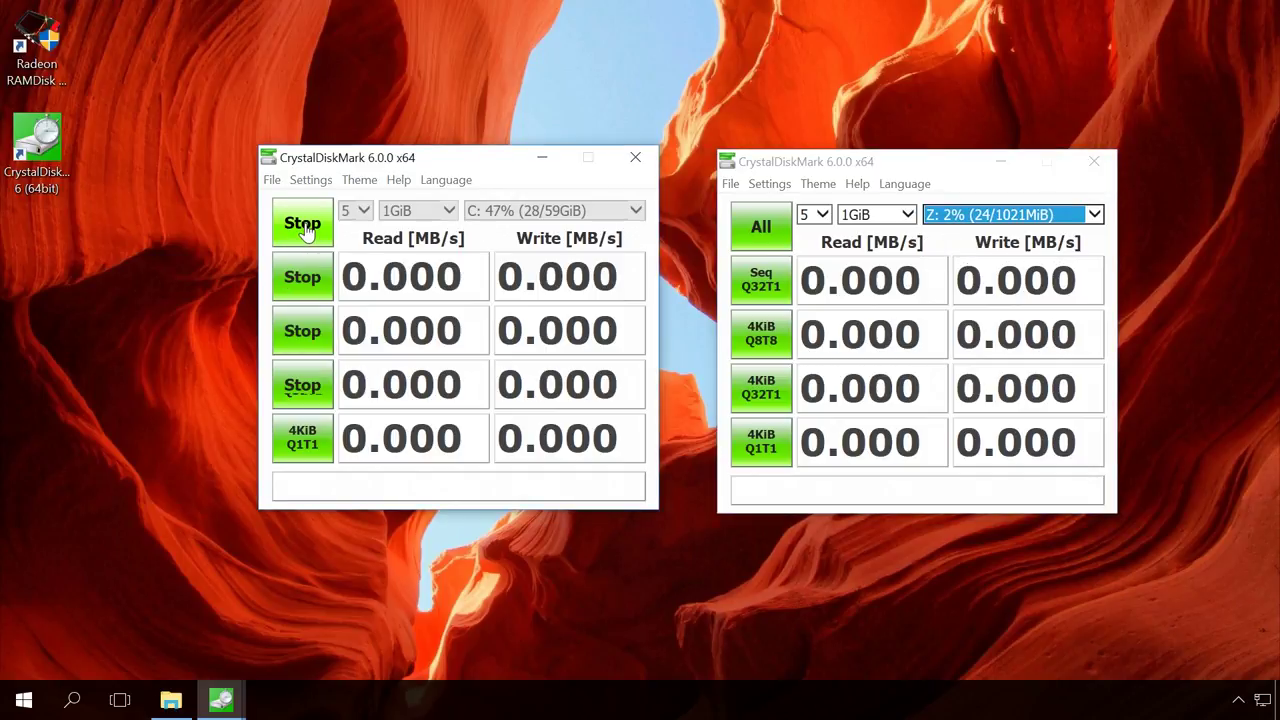
click(760, 228)
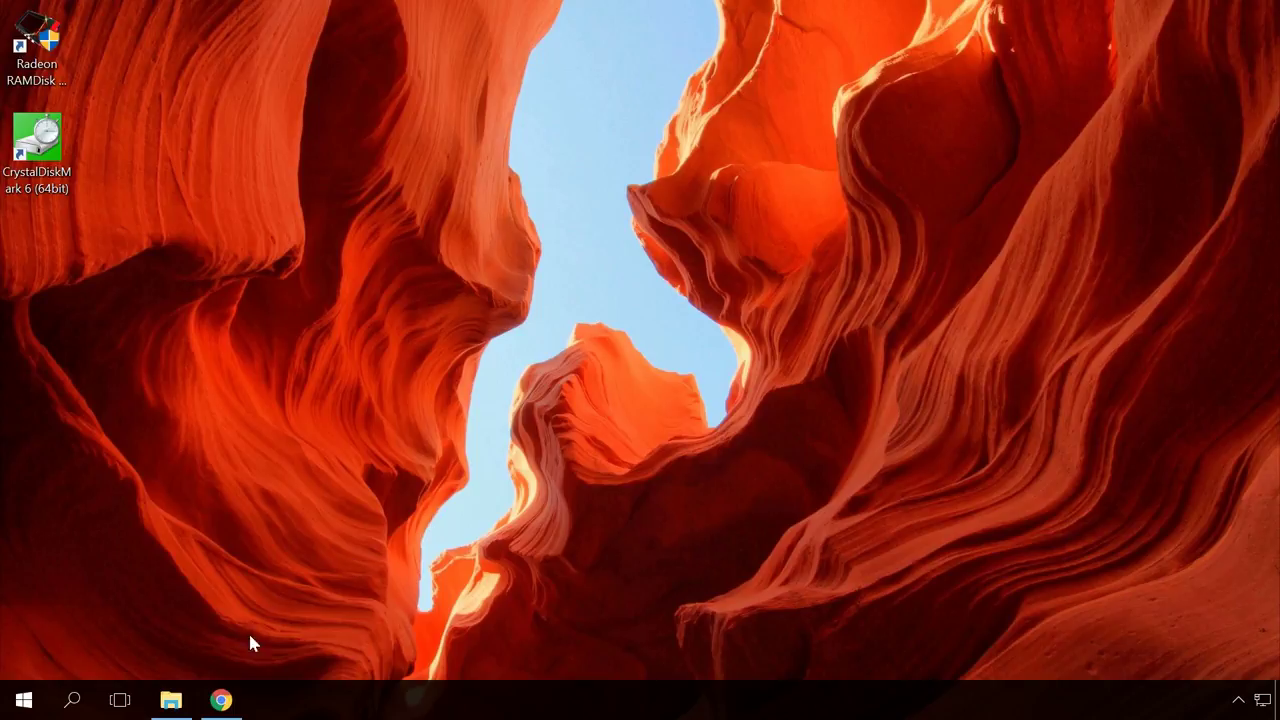
Step: Open the properties of the Google Chrome shortcut
right_click(212, 706)
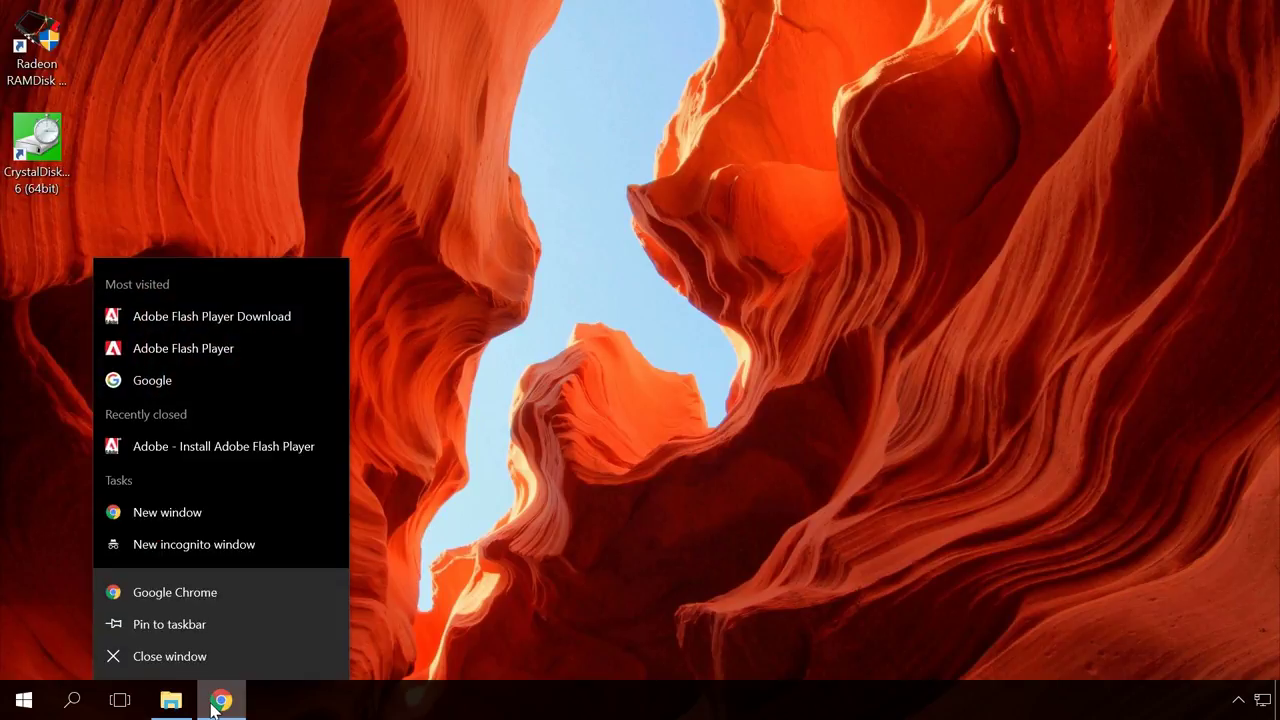
click(210, 595)
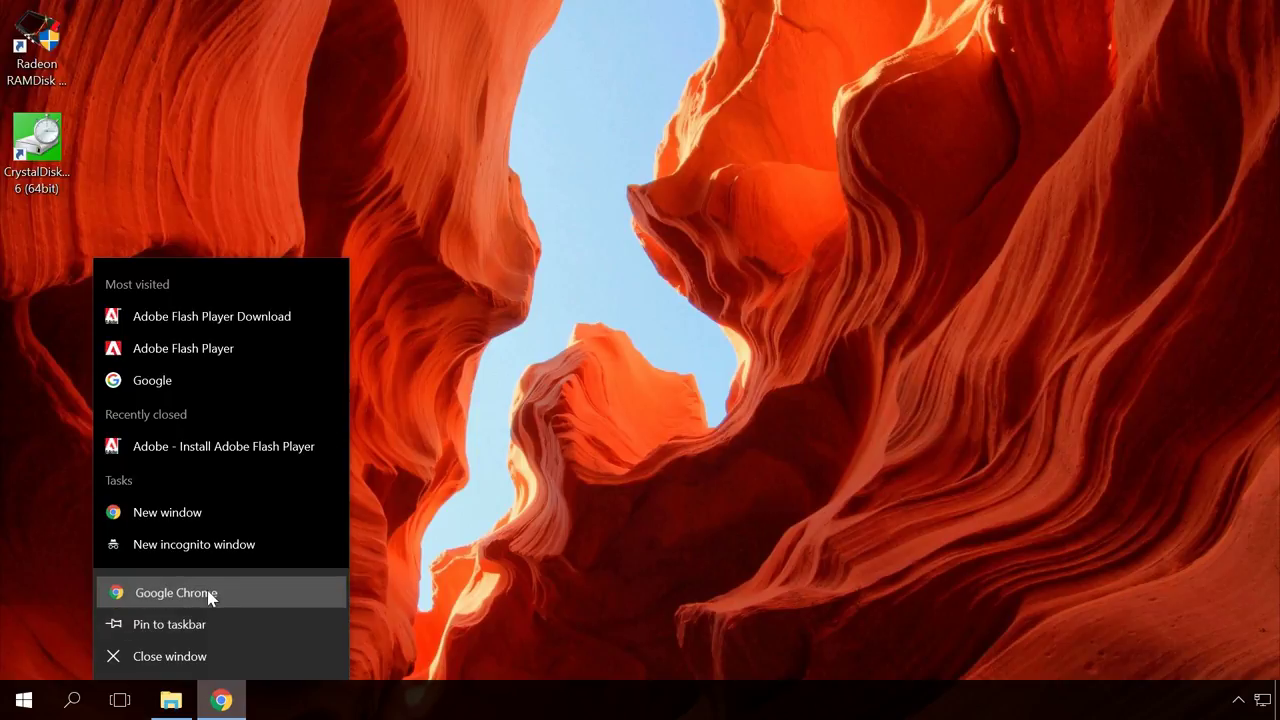
right_click(210, 595)
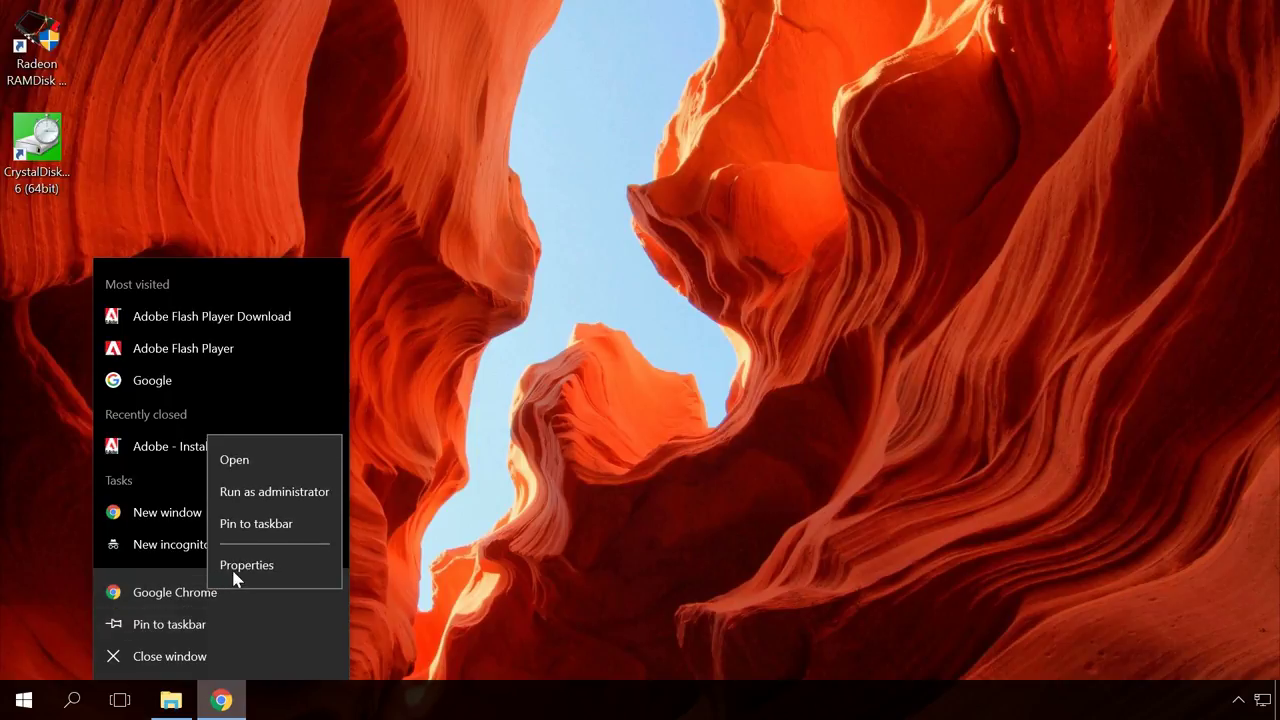
click(233, 567)
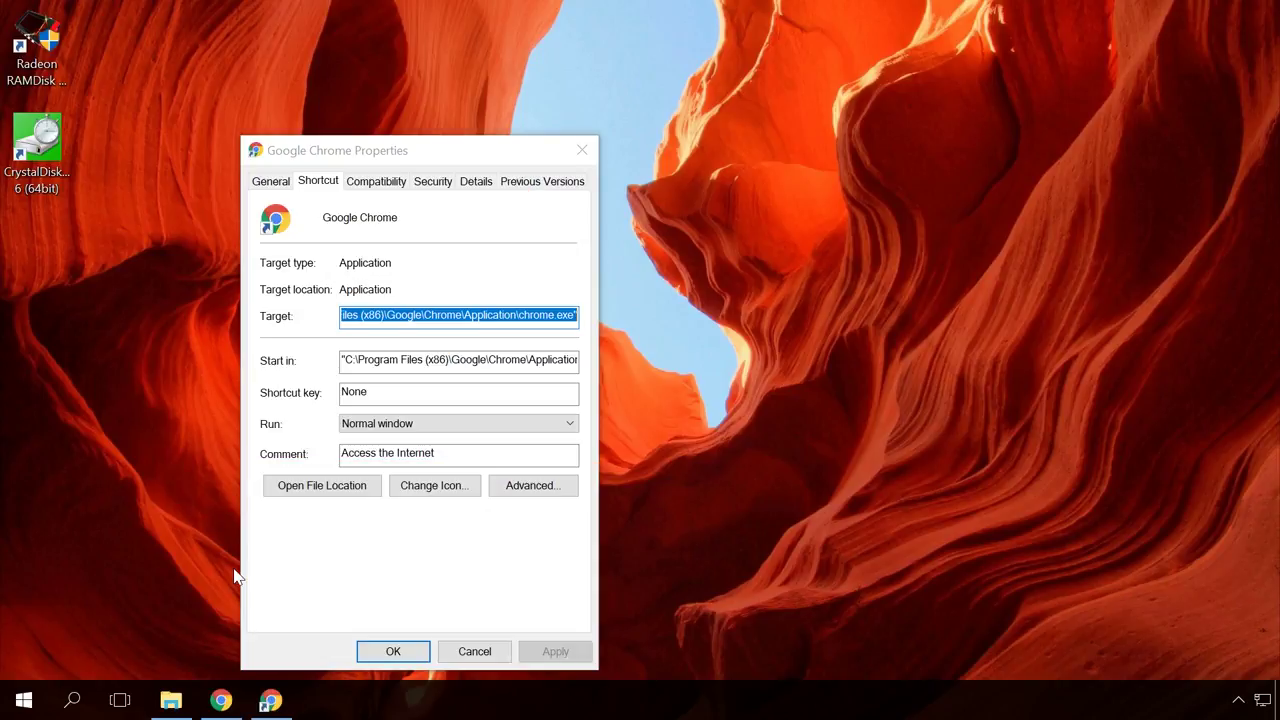
Step: Append --disk-cache-dir="Z:\ChromeCache" to the Chrome shortcut's target after chrome.exe", and save the change with administrator permission
click(324, 188)
click(490, 317)
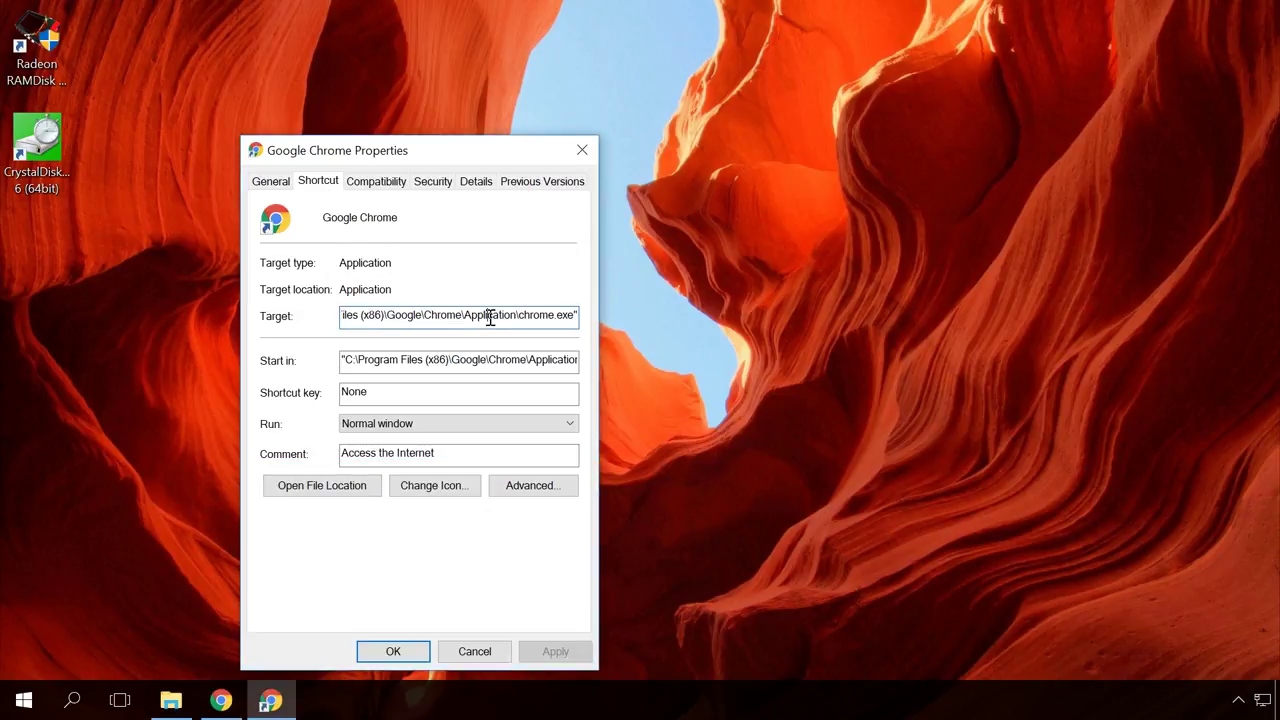
key(End)
text(--disk-cache-dir="Z:\ChromeCache")
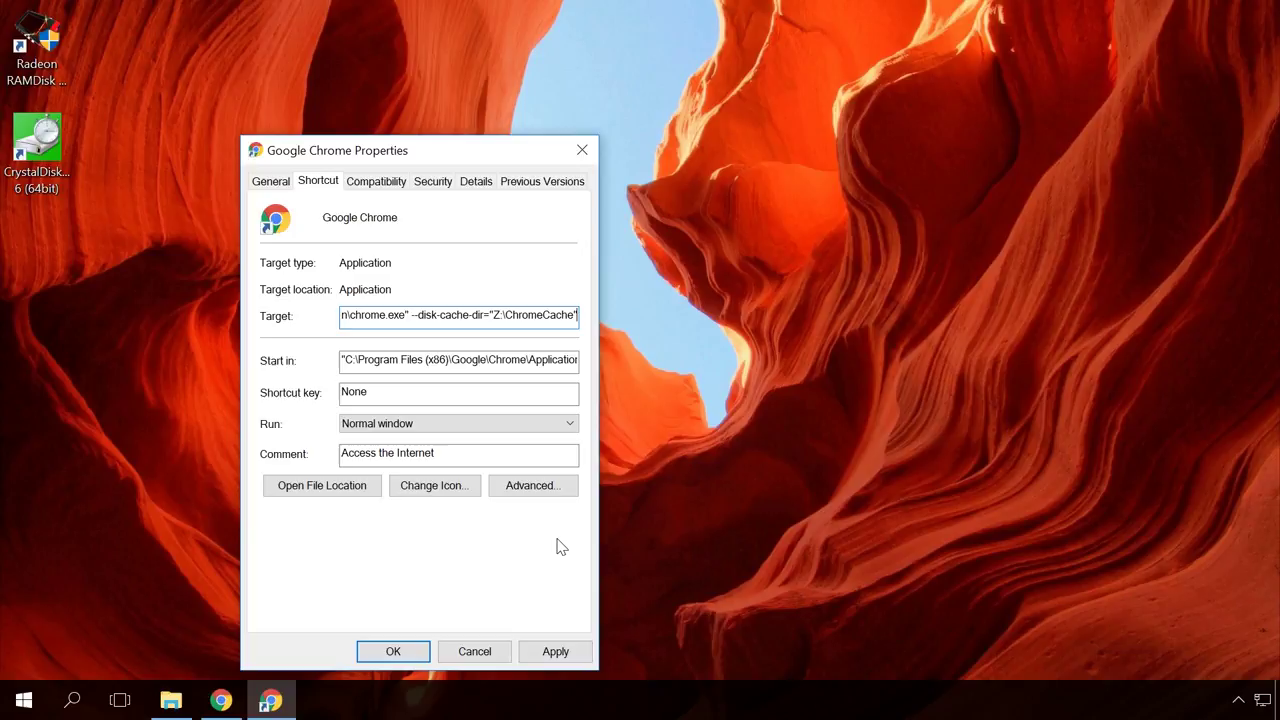
click(555, 651)
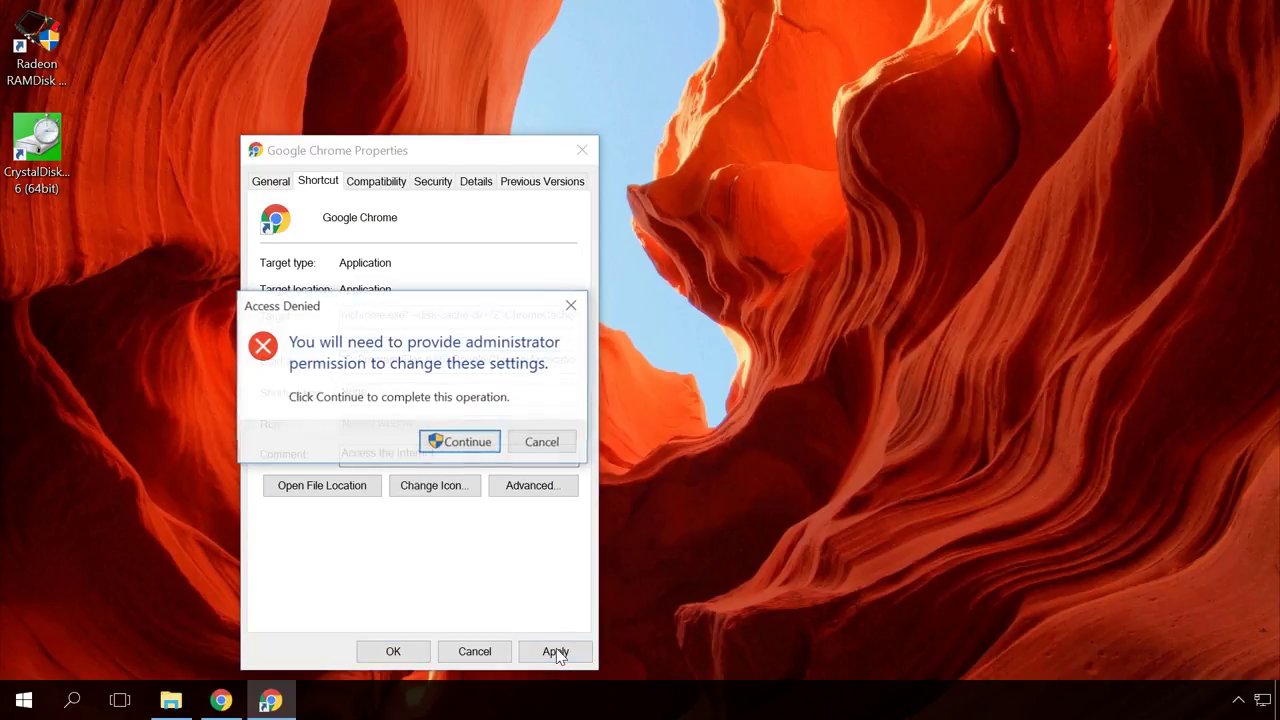
key(Return)
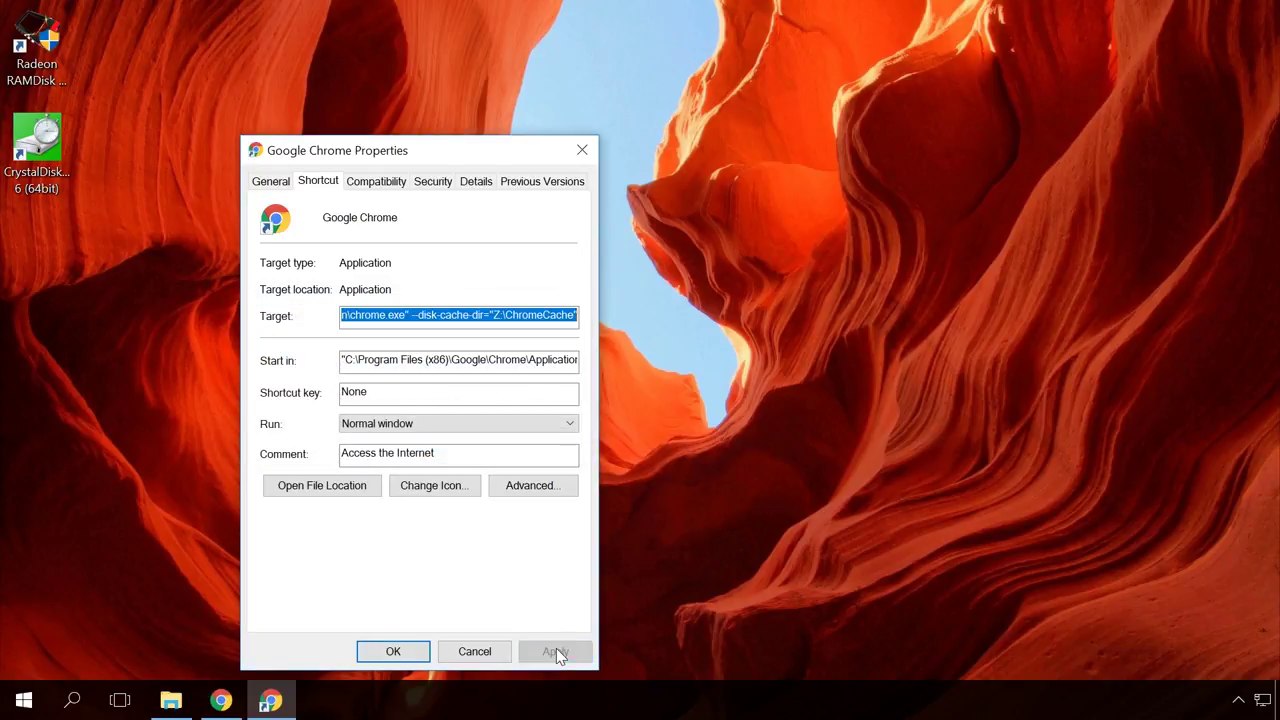
click(390, 651)
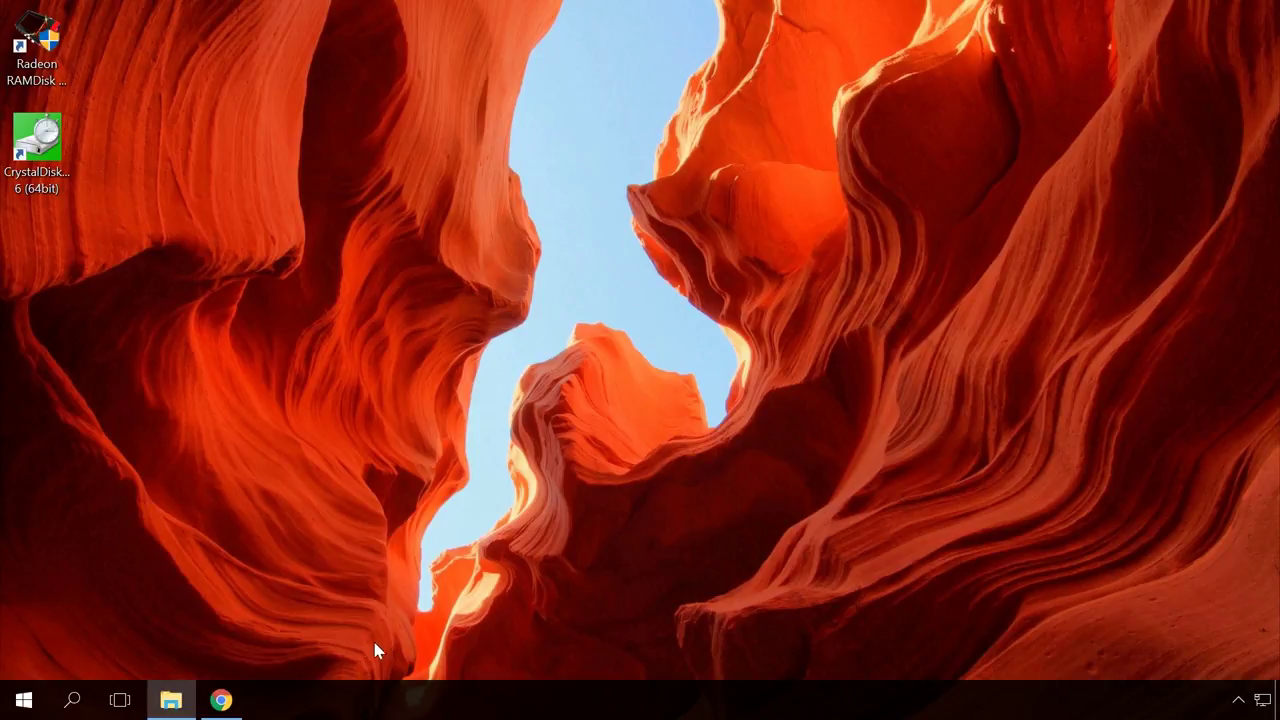
Step: Switch to Google Chrome and browse the Radeon Memory page on the AMD website
click(222, 699)
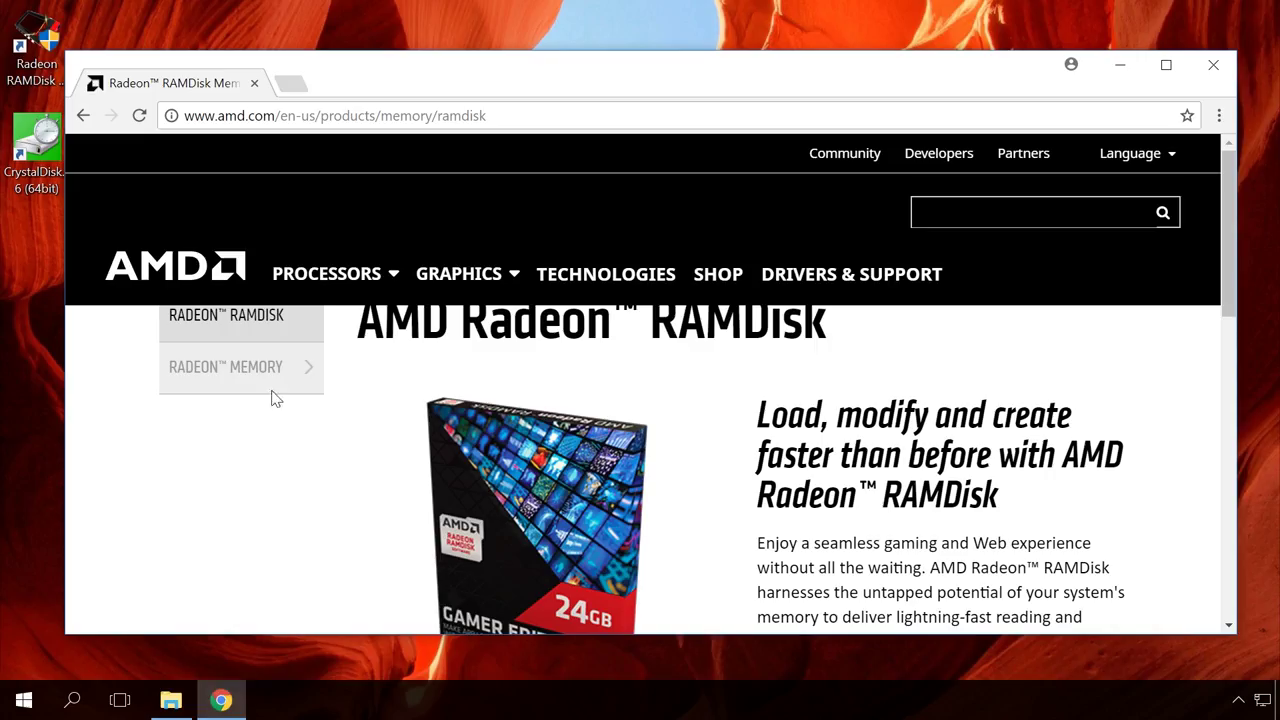
click(266, 367)
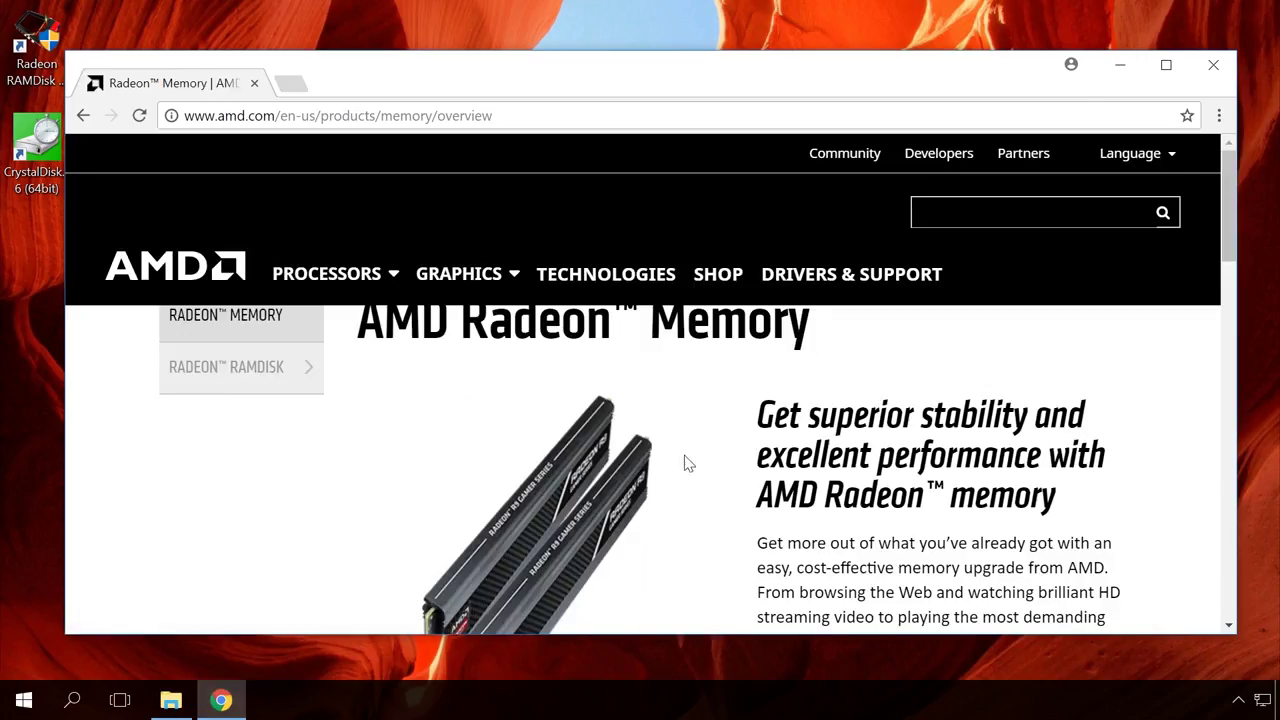
scroll(686, 463, down, 6)
click(800, 318)
scroll(700, 300, down, 15)
Step: Open the Media Cache folder under ChromeCache\Default on the RAMDisk (Z:) drive in File Explorer
click(400, 88)
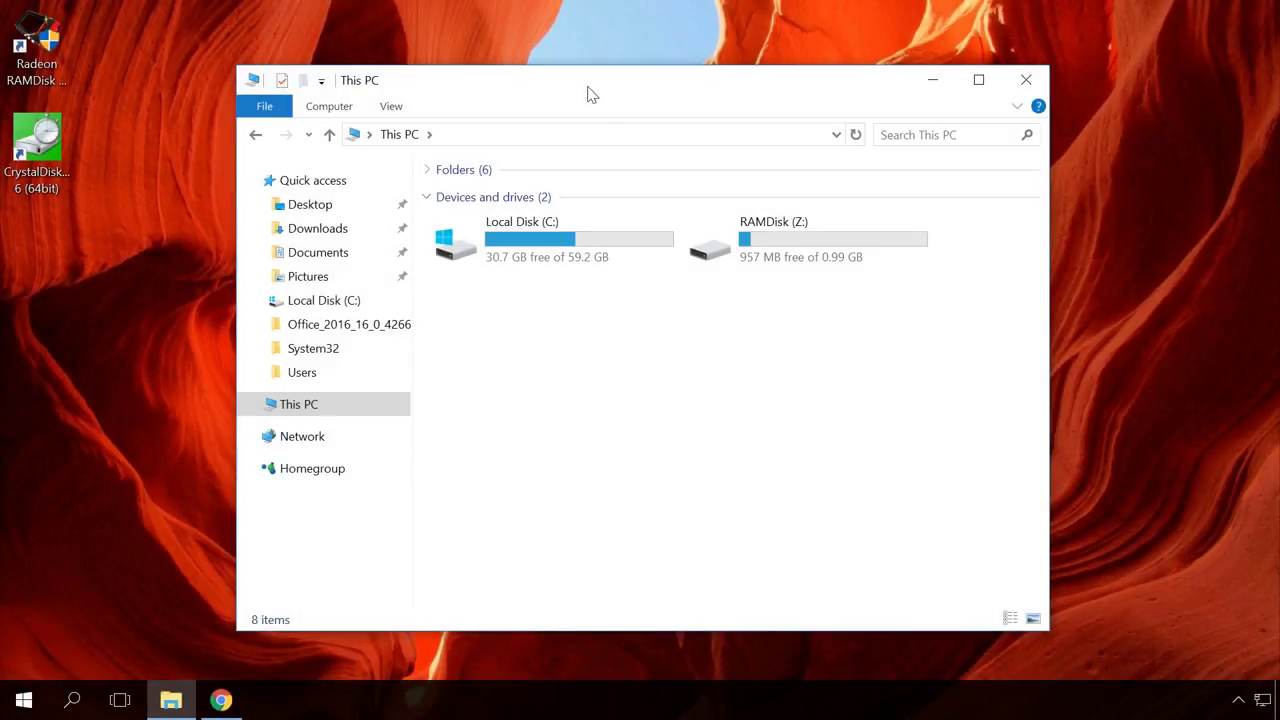
double_click(746, 232)
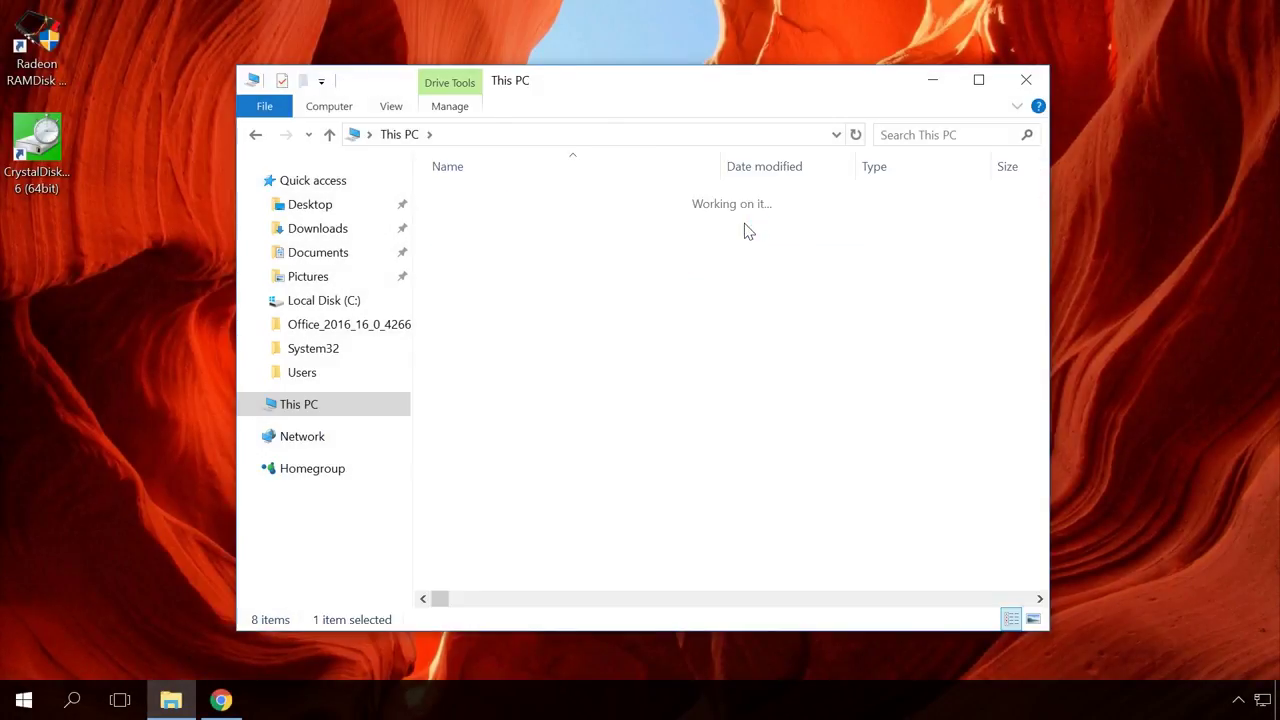
click(508, 204)
double_click(508, 204)
double_click(495, 203)
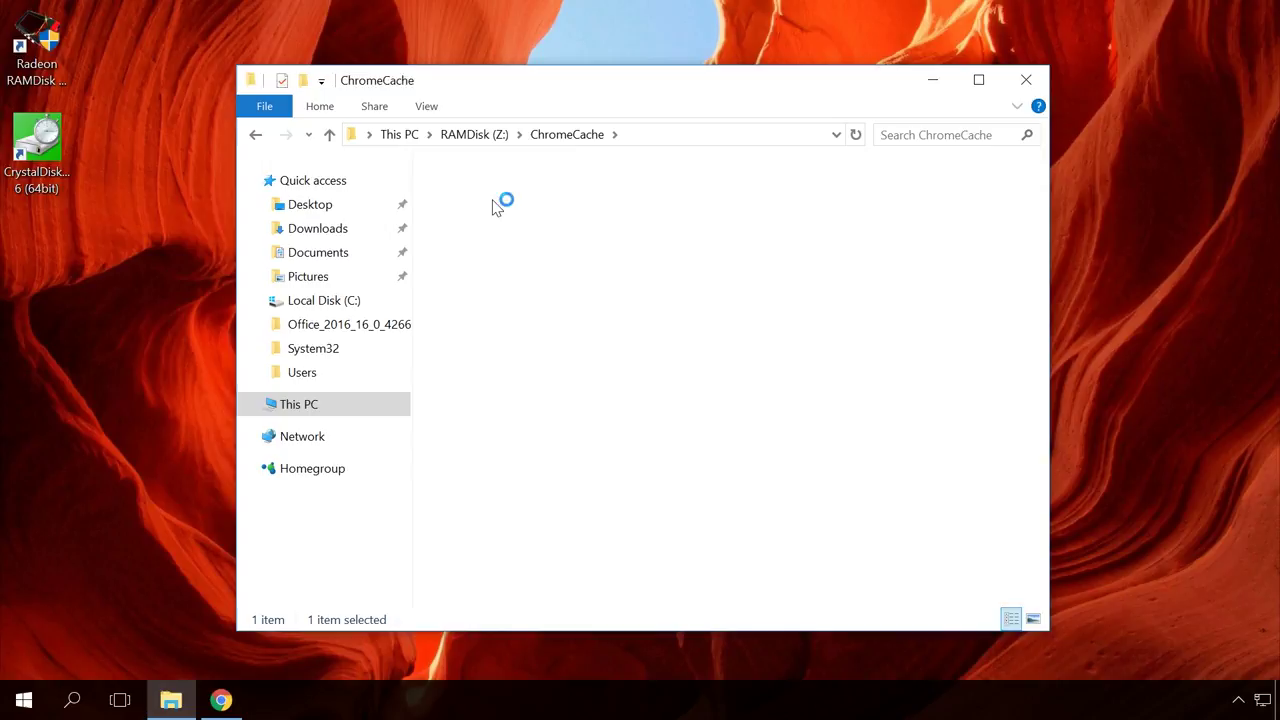
double_click(485, 222)
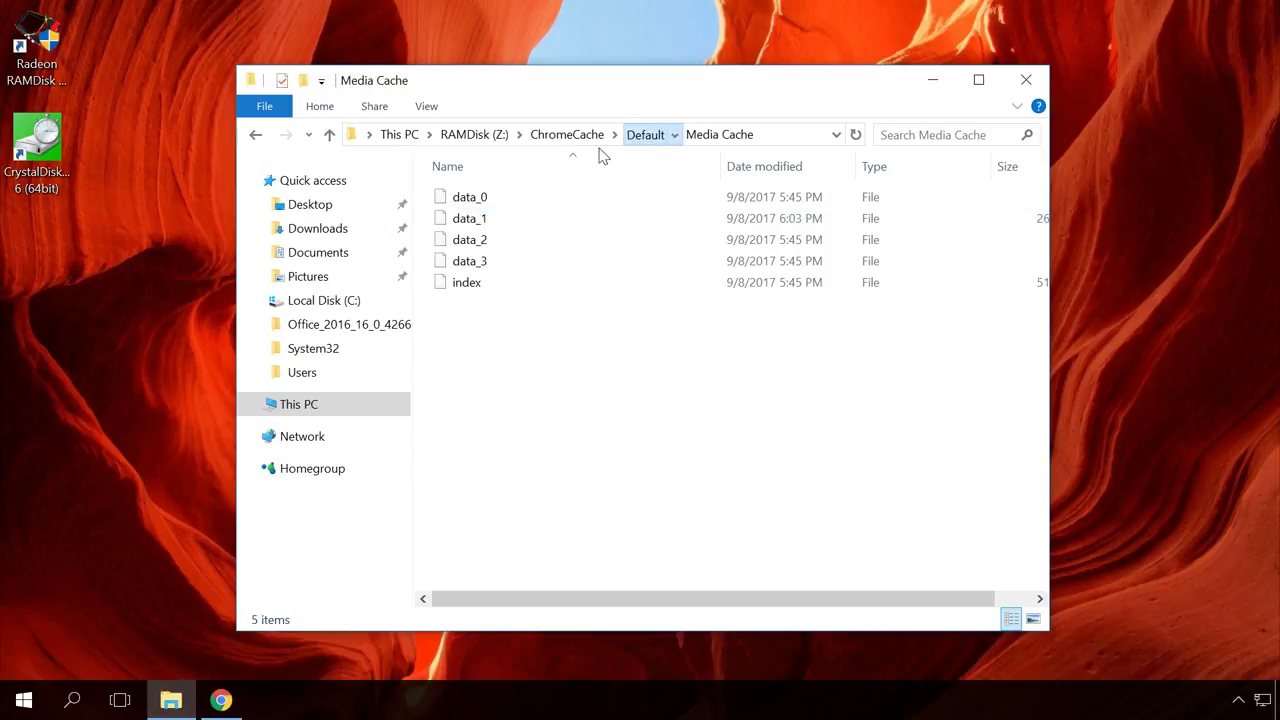
Step: Return to the Default folder and look through the files in its Cache folder
click(640, 136)
double_click(477, 200)
scroll(610, 262, down, 20)
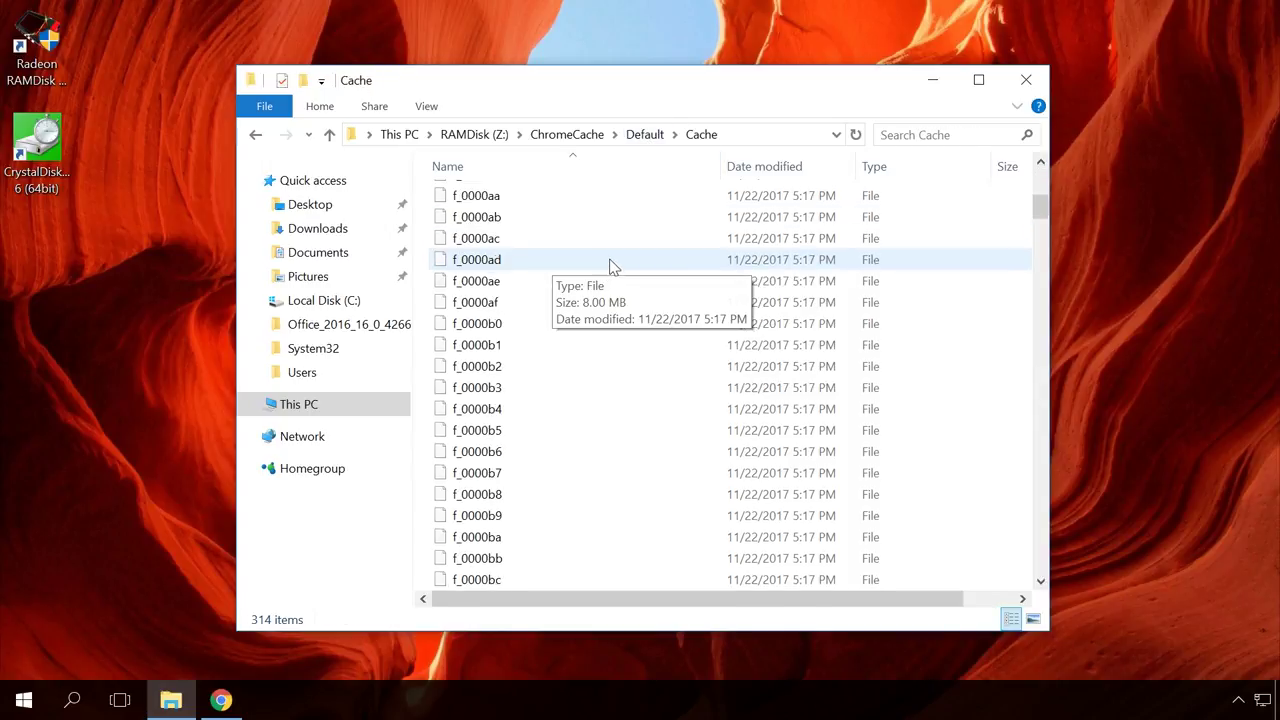
scroll(610, 260, up, 20)
scroll(610, 260, down, 6)
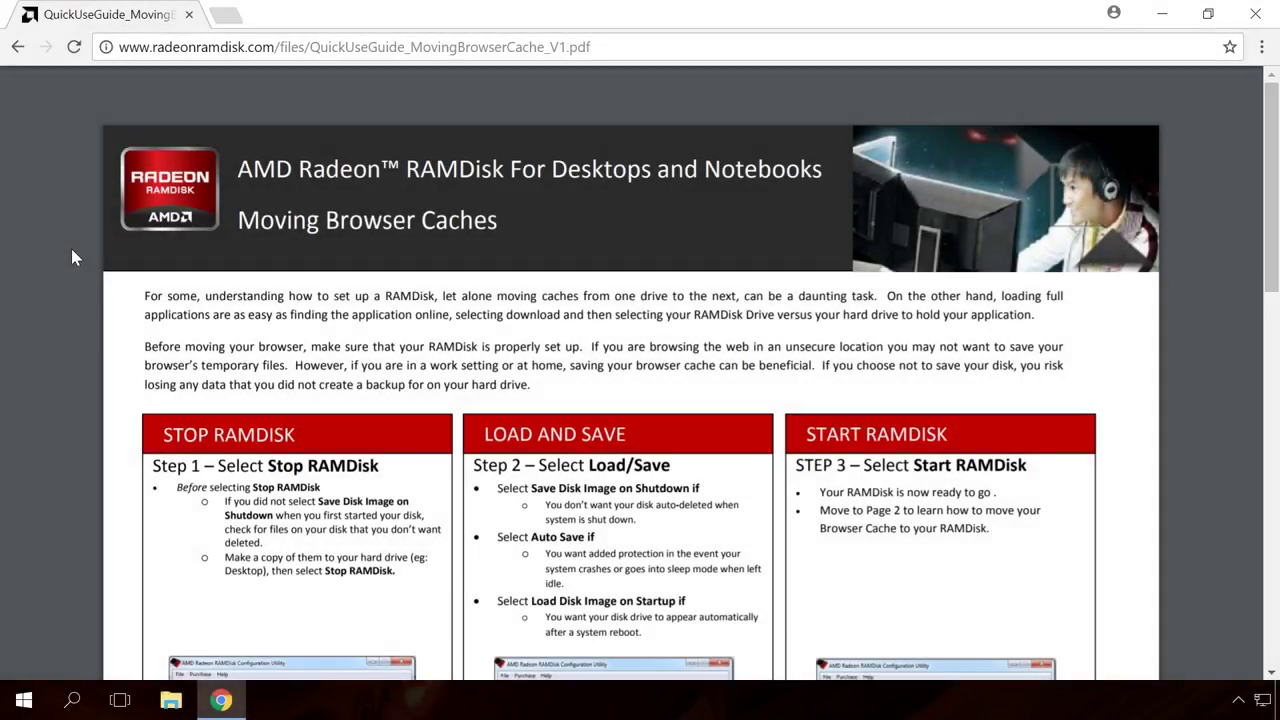
Step: Read the RAMDisk PDF guide on moving browser caches for Internet Explorer, Google Chrome and Mozilla Firefox
scroll(71, 258, down, 5)
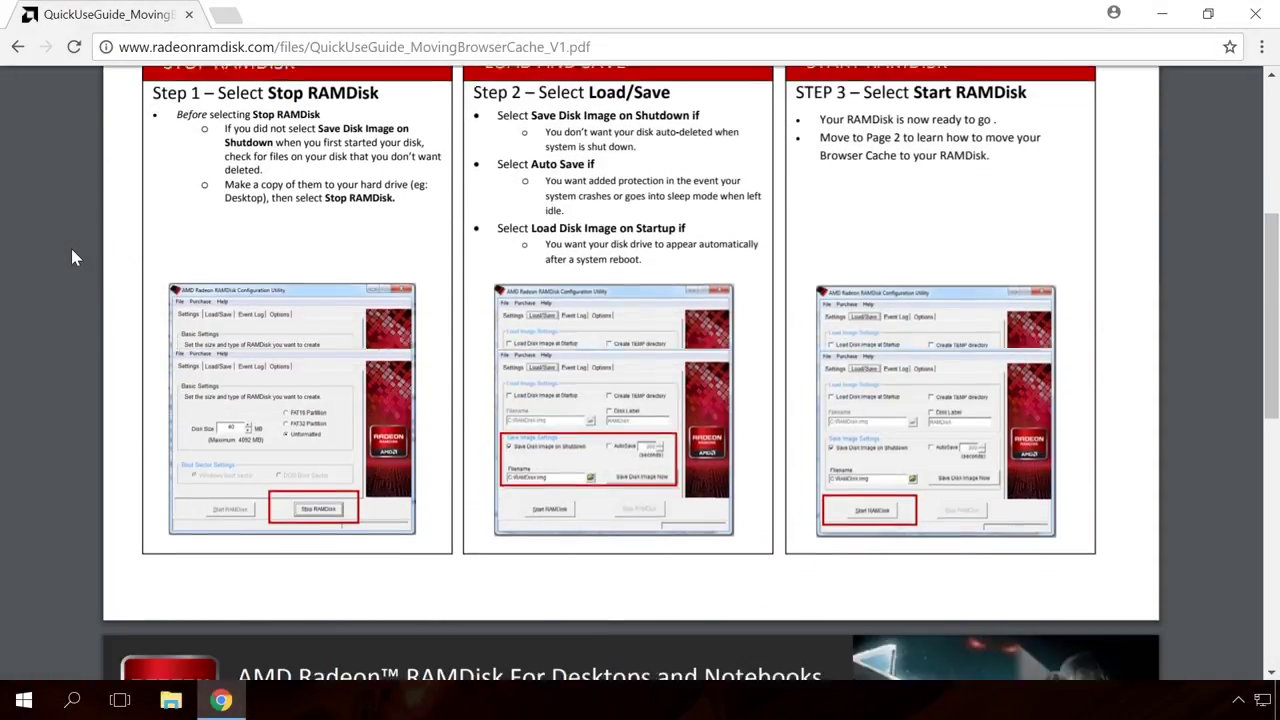
scroll(71, 258, down, 5)
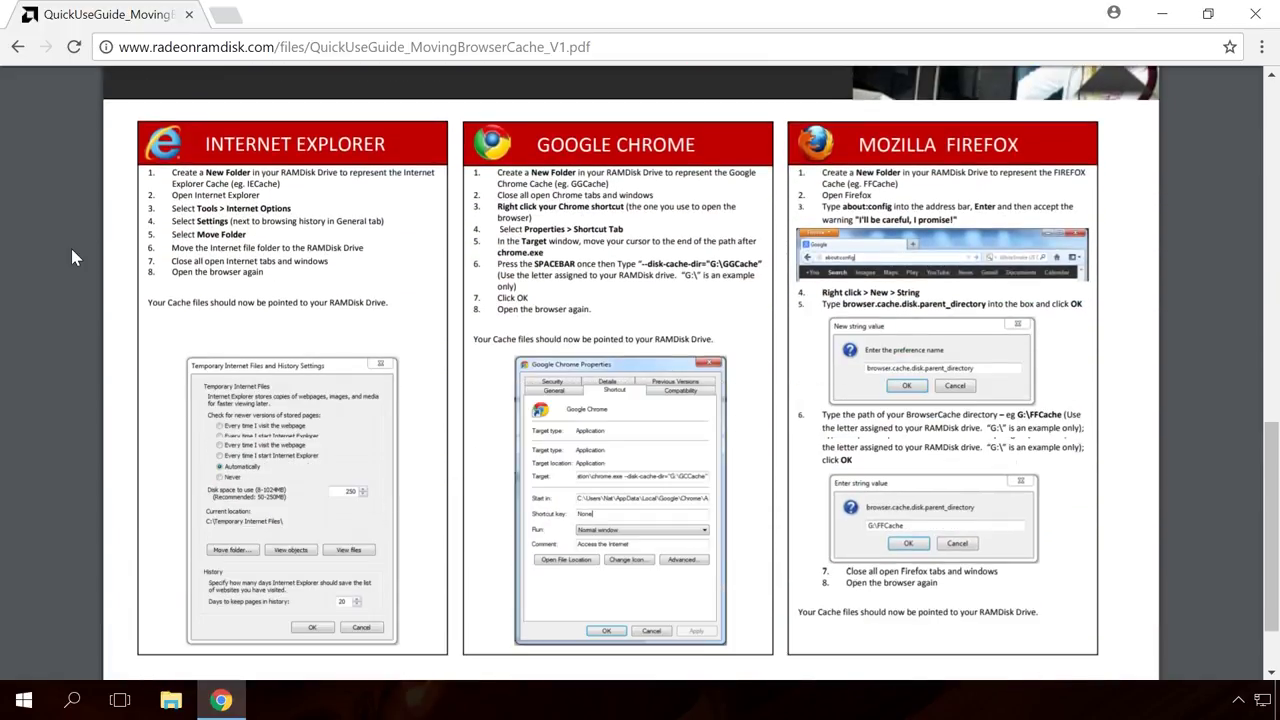
scroll(71, 258, down, 1)
scroll(71, 258, up, 6)
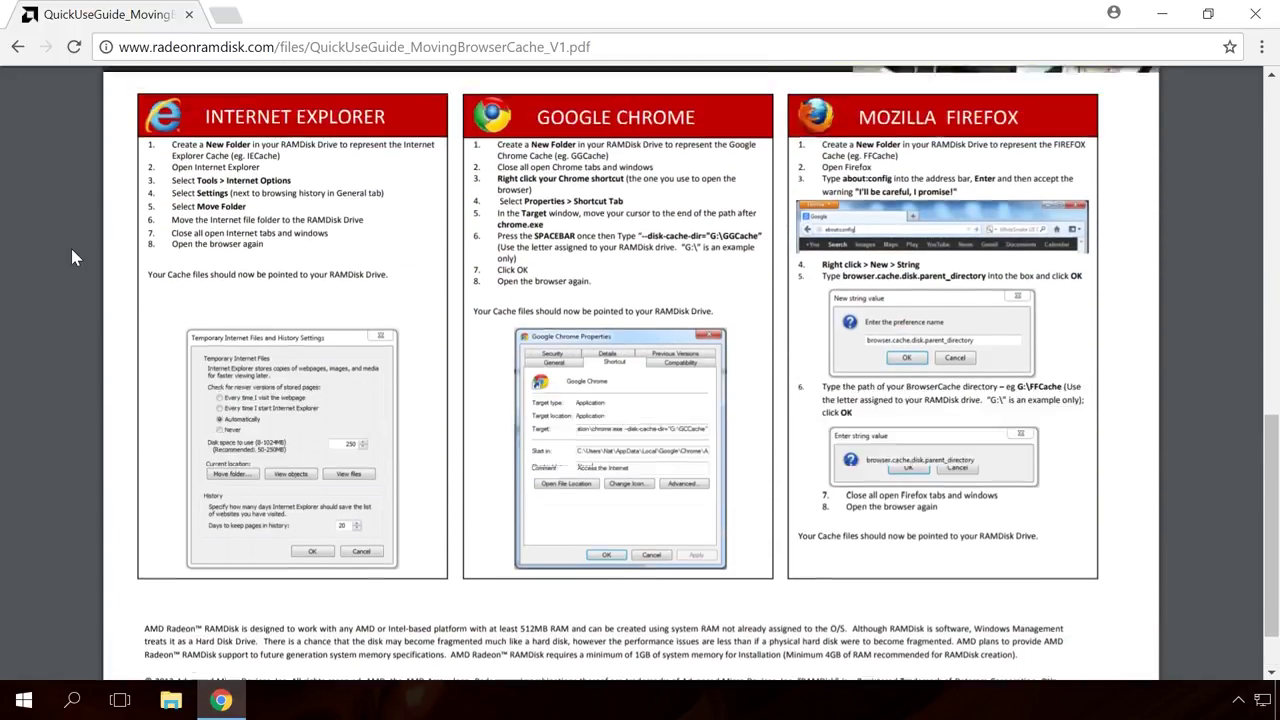
scroll(71, 258, up, 5)
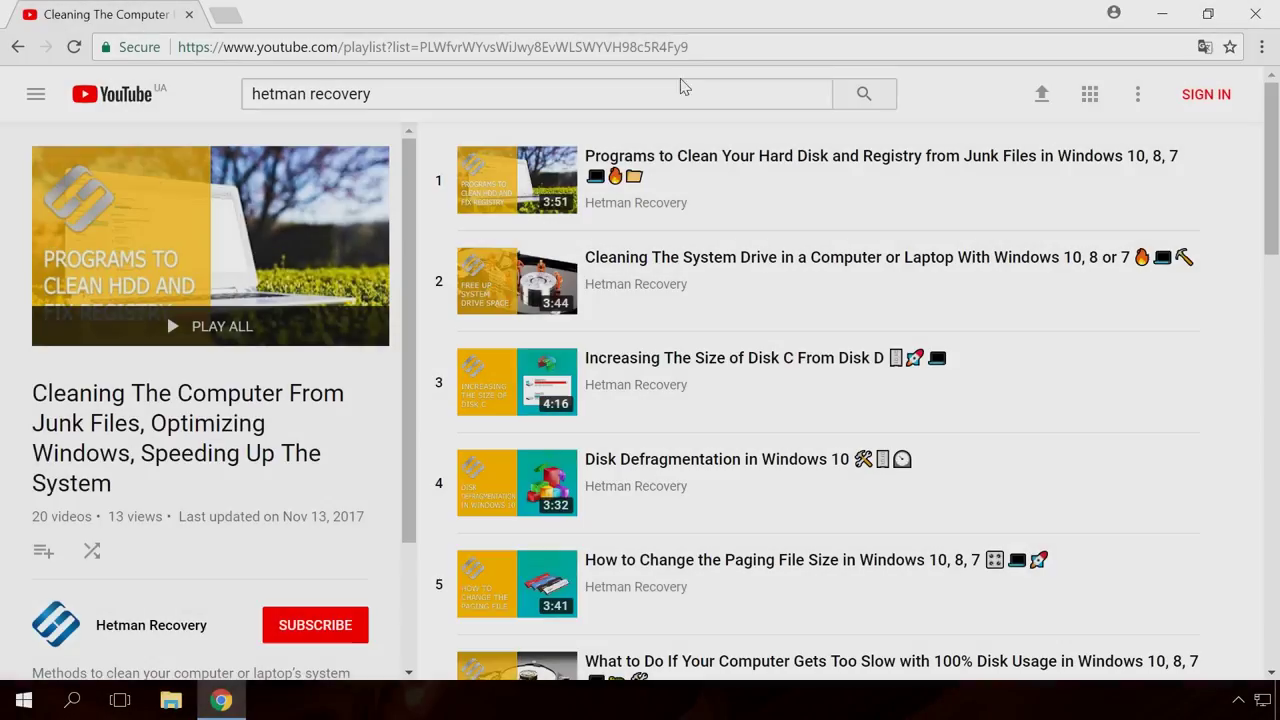
Step: Look through the Hetman Recovery YouTube playlist on cleaning, optimizing and speeding up the computer
scroll(670, 165, down, 2)
scroll(670, 175, up, 1)
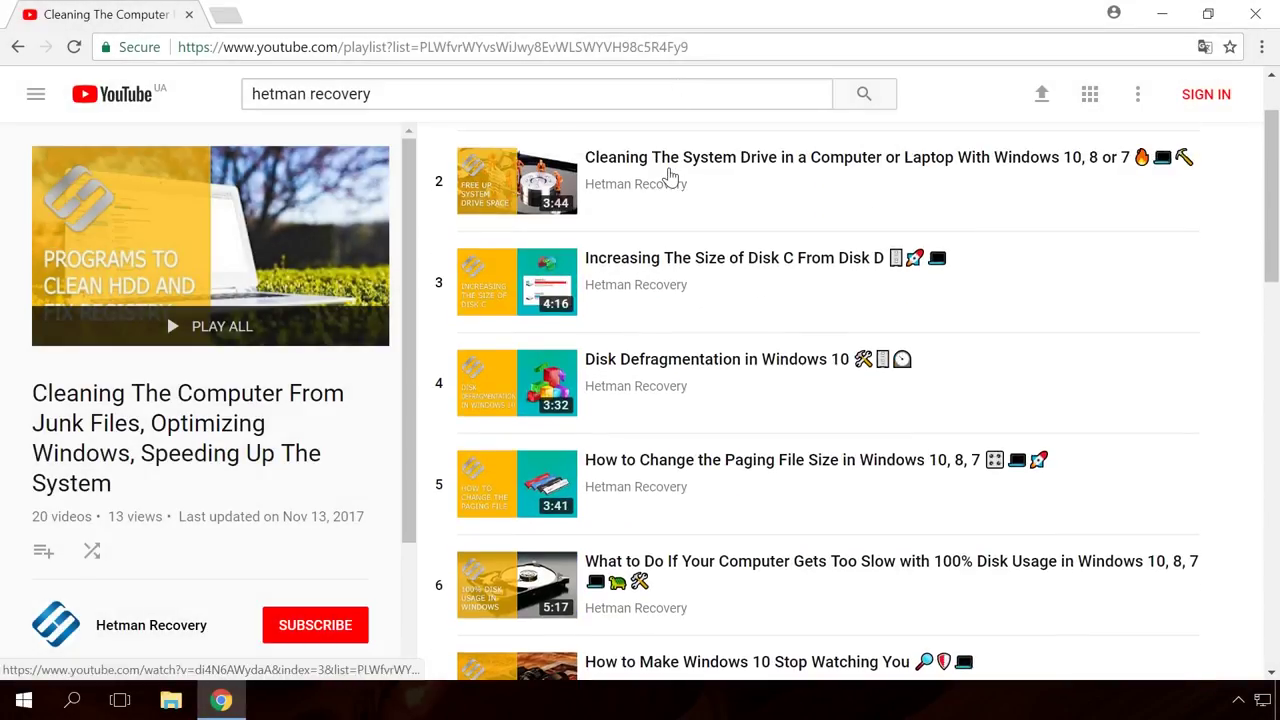
scroll(670, 177, down, 1)
scroll(670, 177, down, 4)
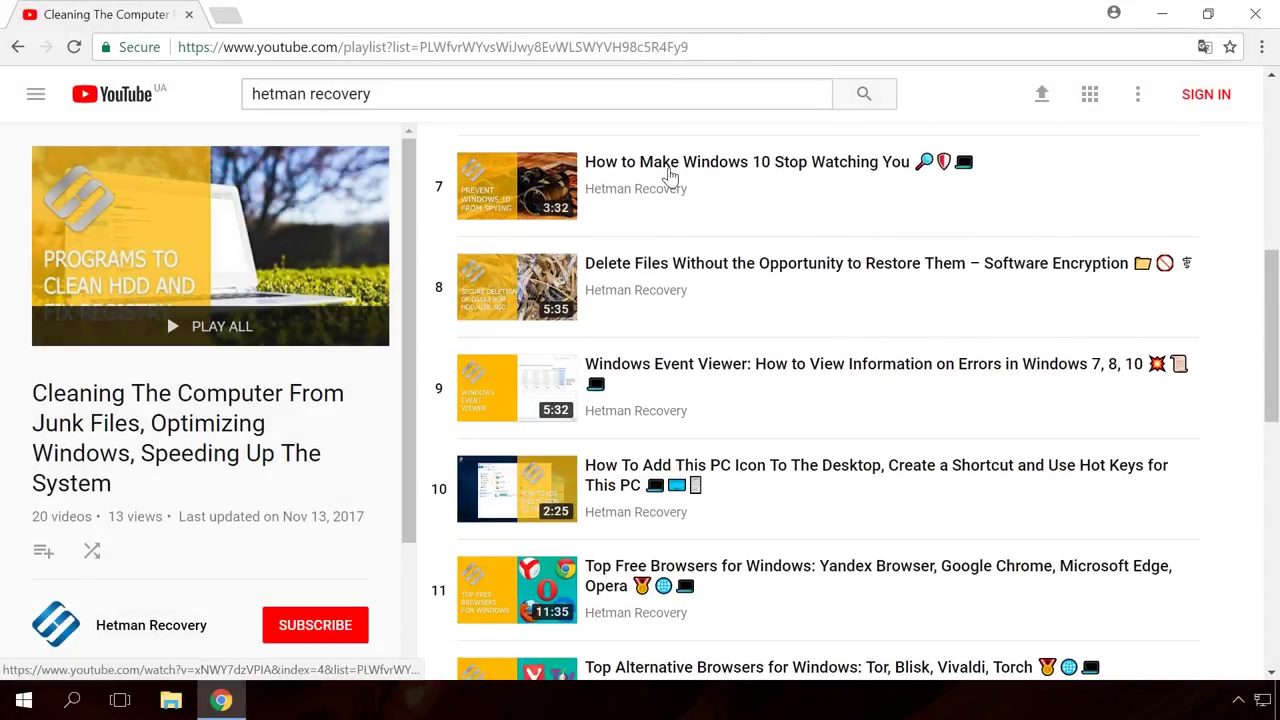
scroll(670, 175, down, 7)
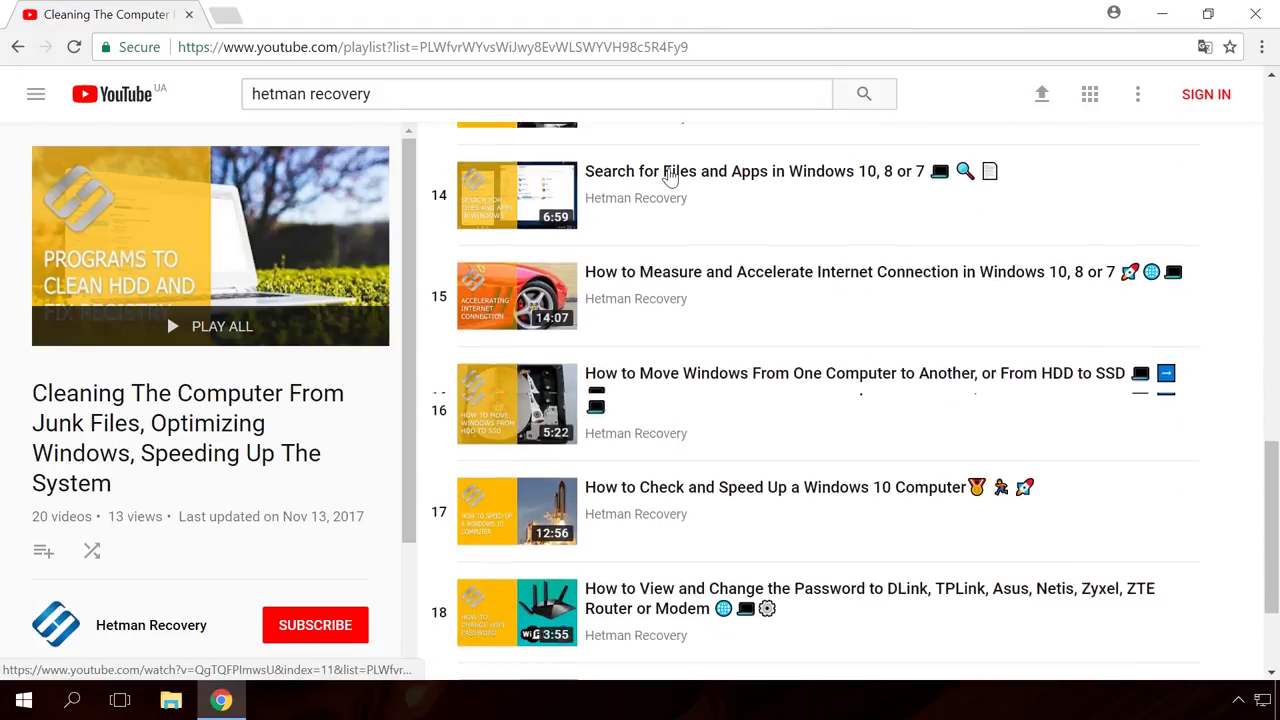
scroll(670, 175, down, 2)
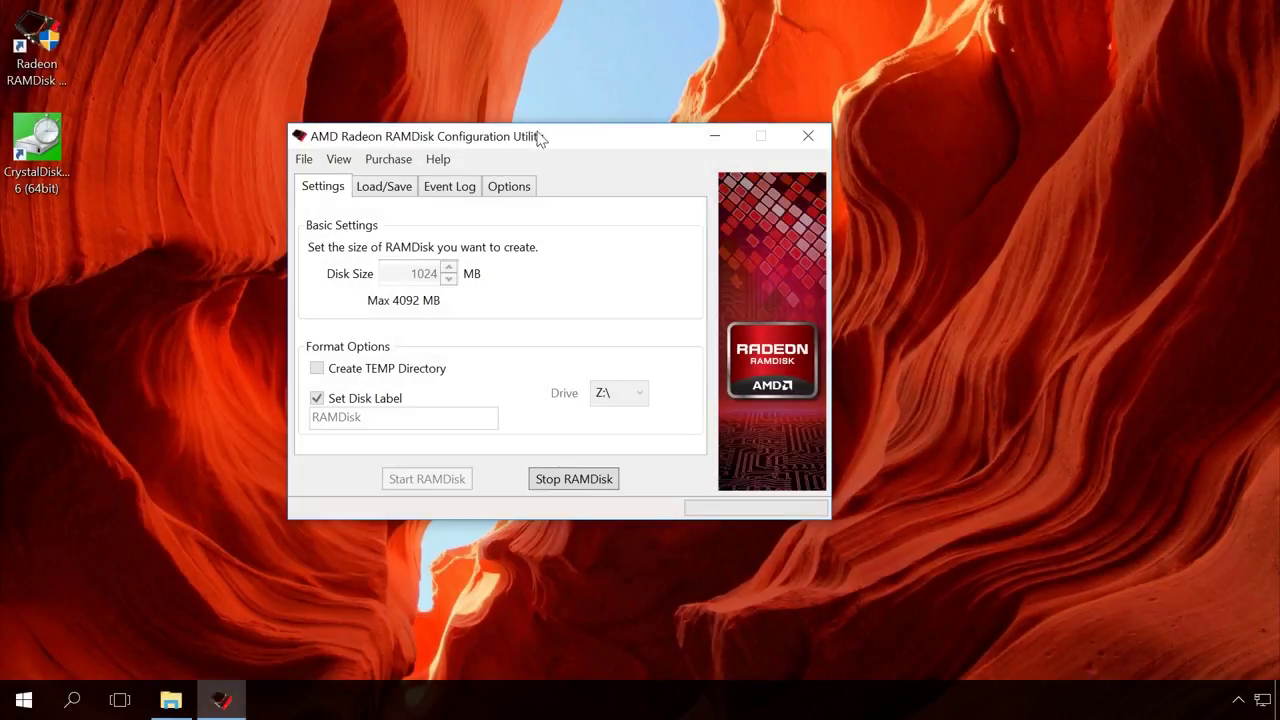
Step: Stop the RAMDisk in its configuration utility and open Local Disk (C:) in File Explorer
click(538, 481)
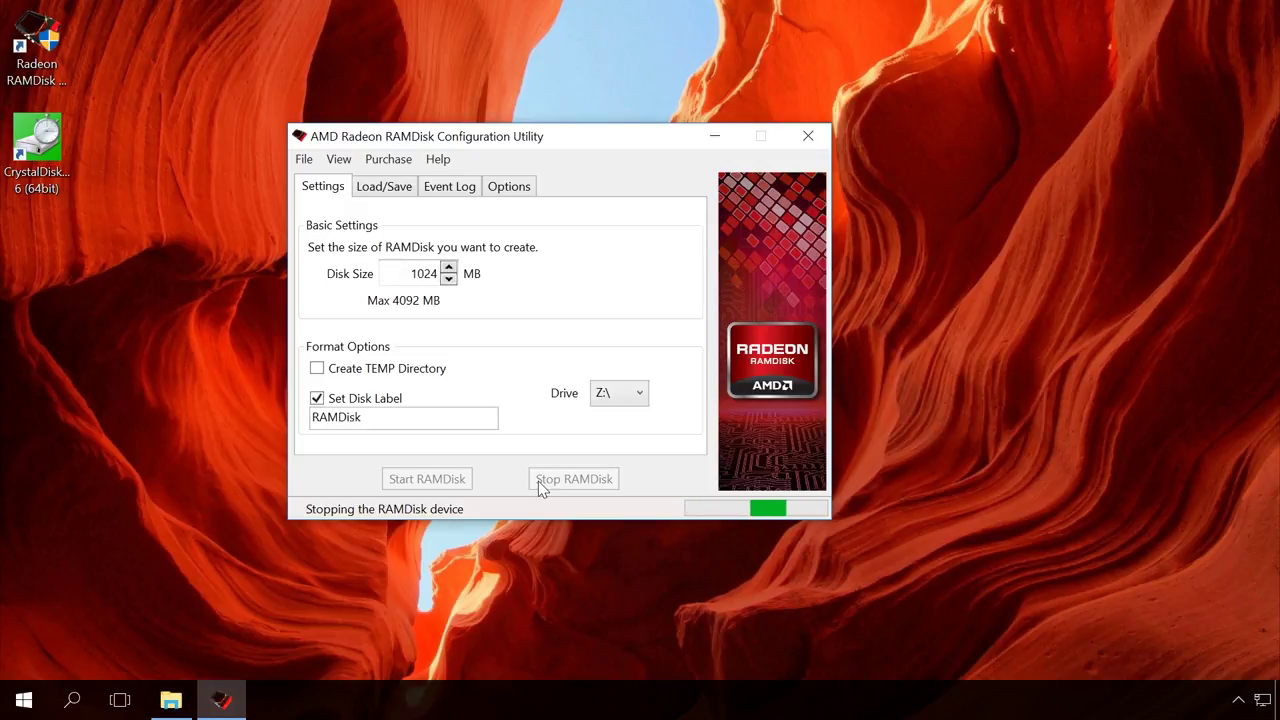
click(173, 702)
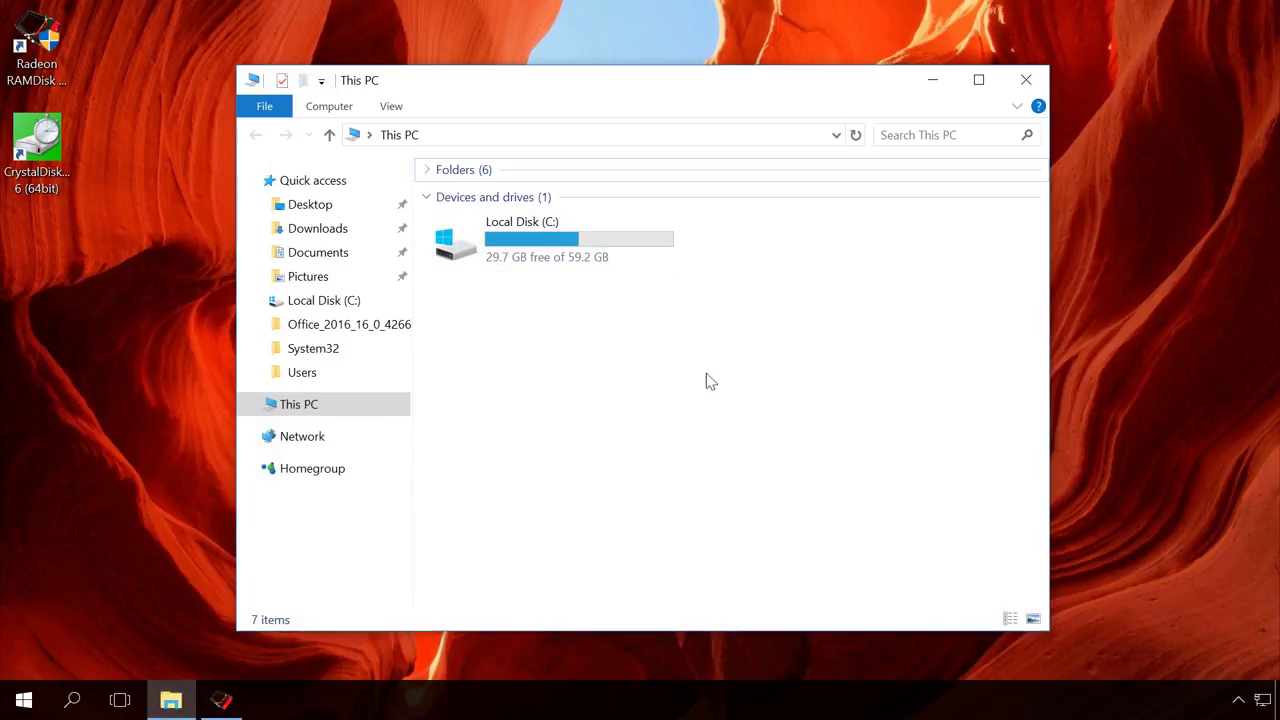
double_click(585, 257)
Step: Delete RAMDisk.img and RAMDisk.img.bak from drive C: with administrator permission, and close File Explorer and the RAMDisk utility
click(528, 478)
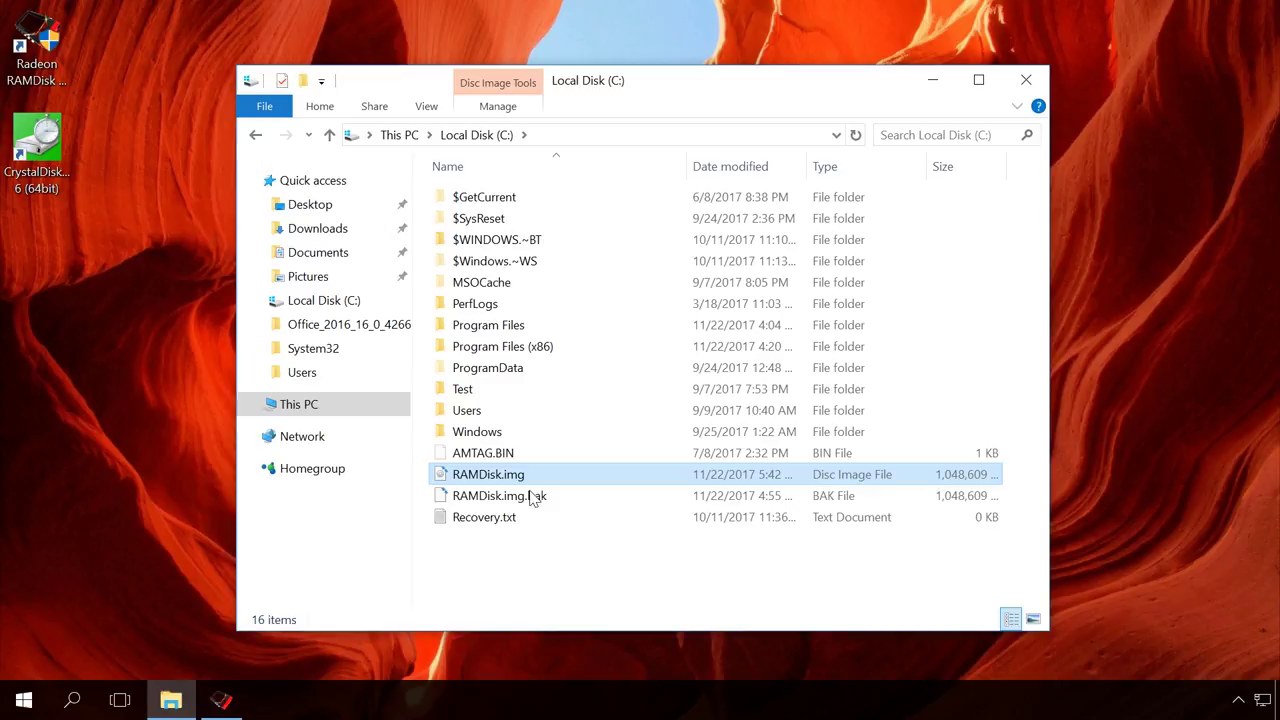
ctrl+click(530, 497)
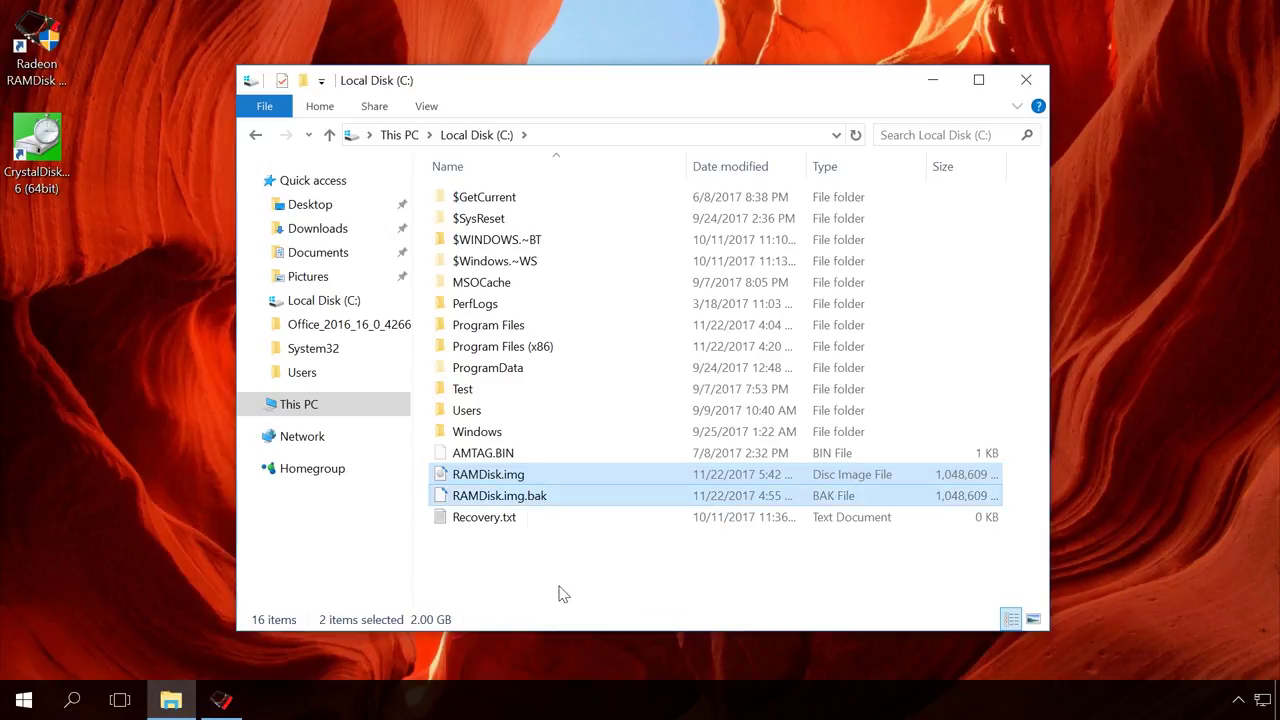
key(Delete)
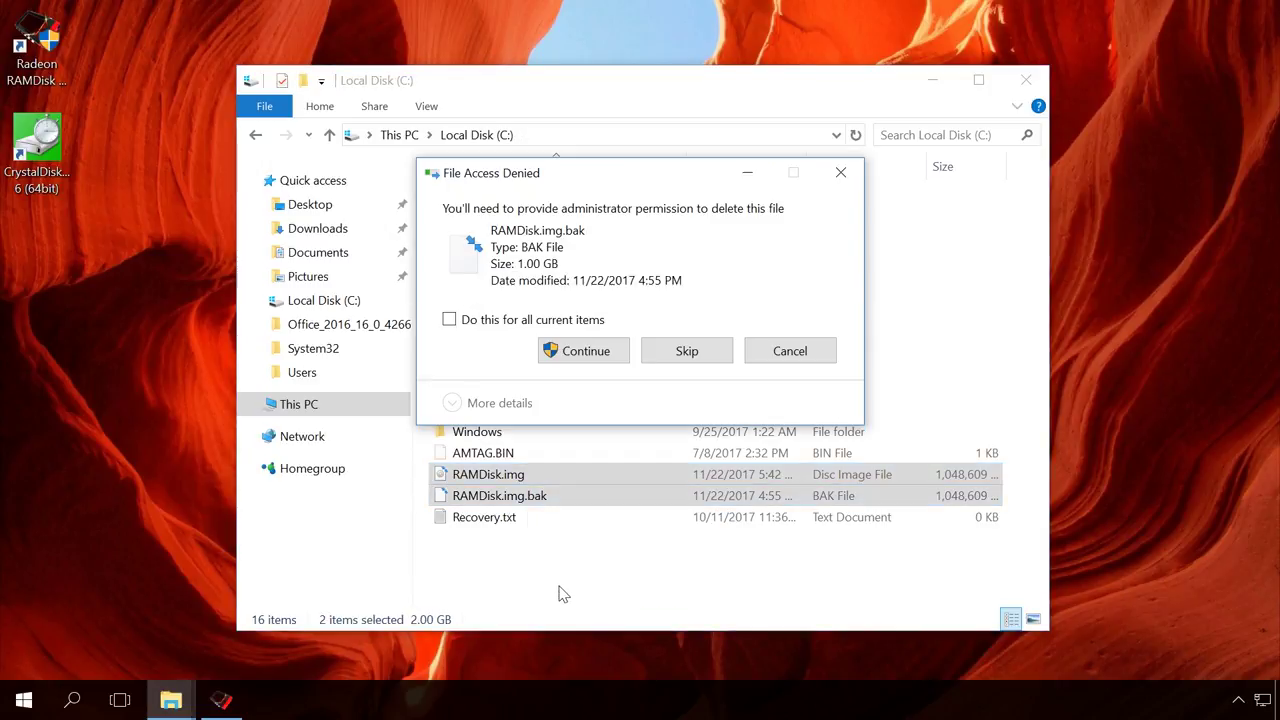
click(600, 350)
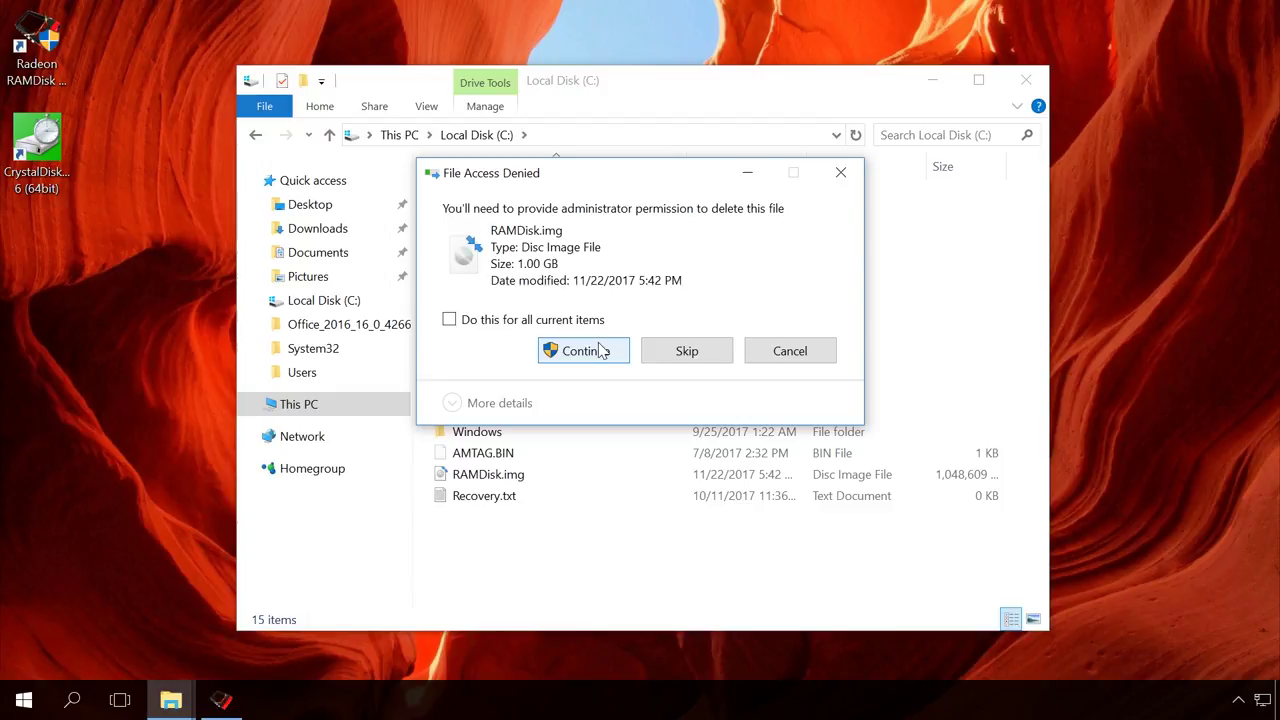
click(583, 350)
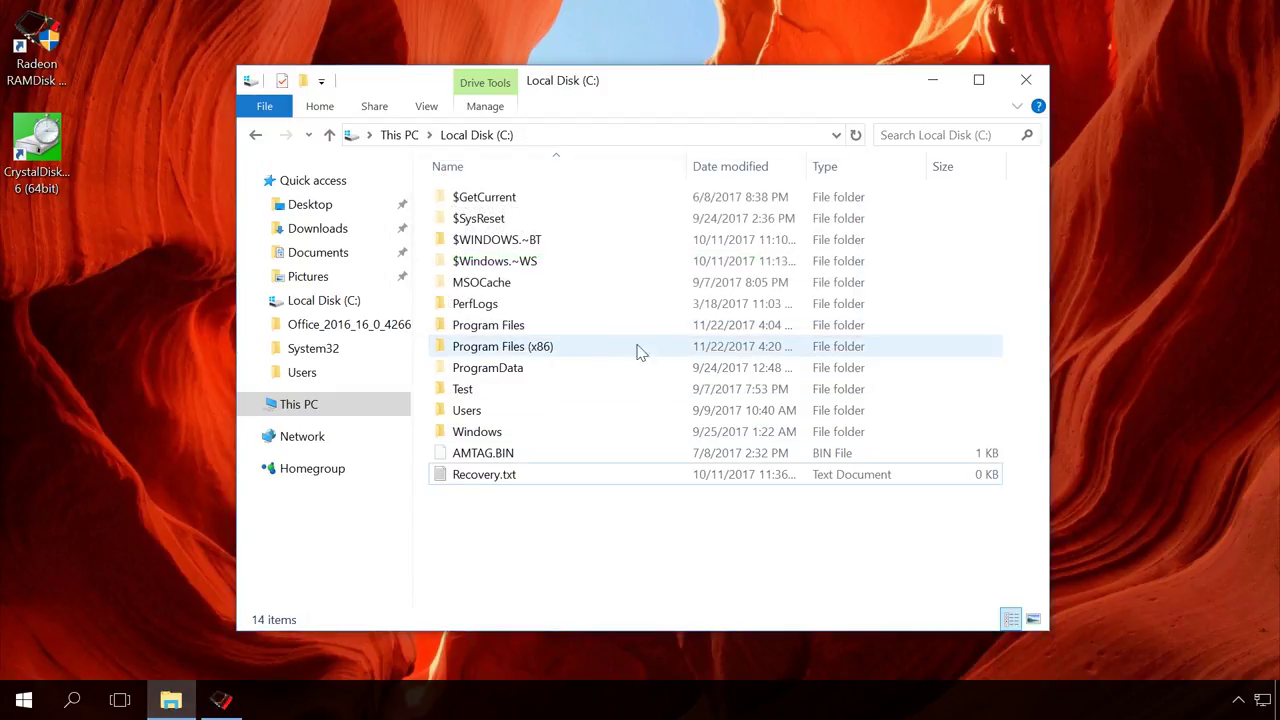
click(1022, 82)
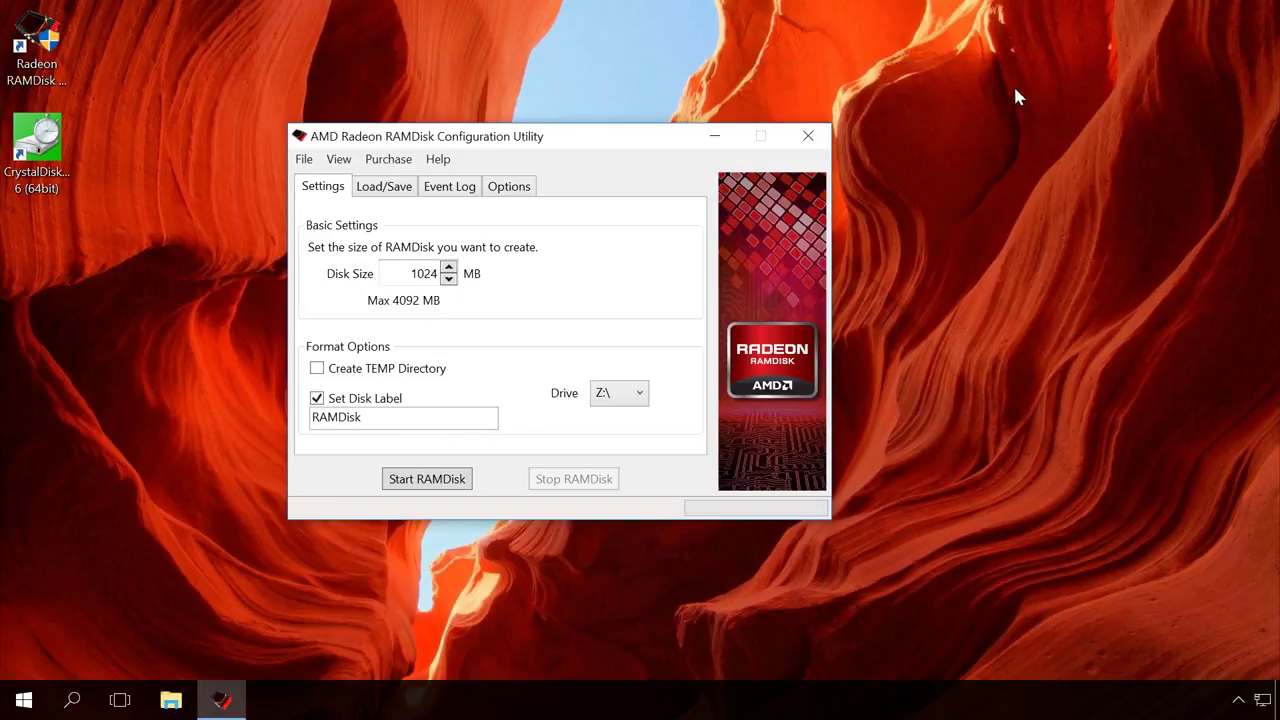
click(814, 143)
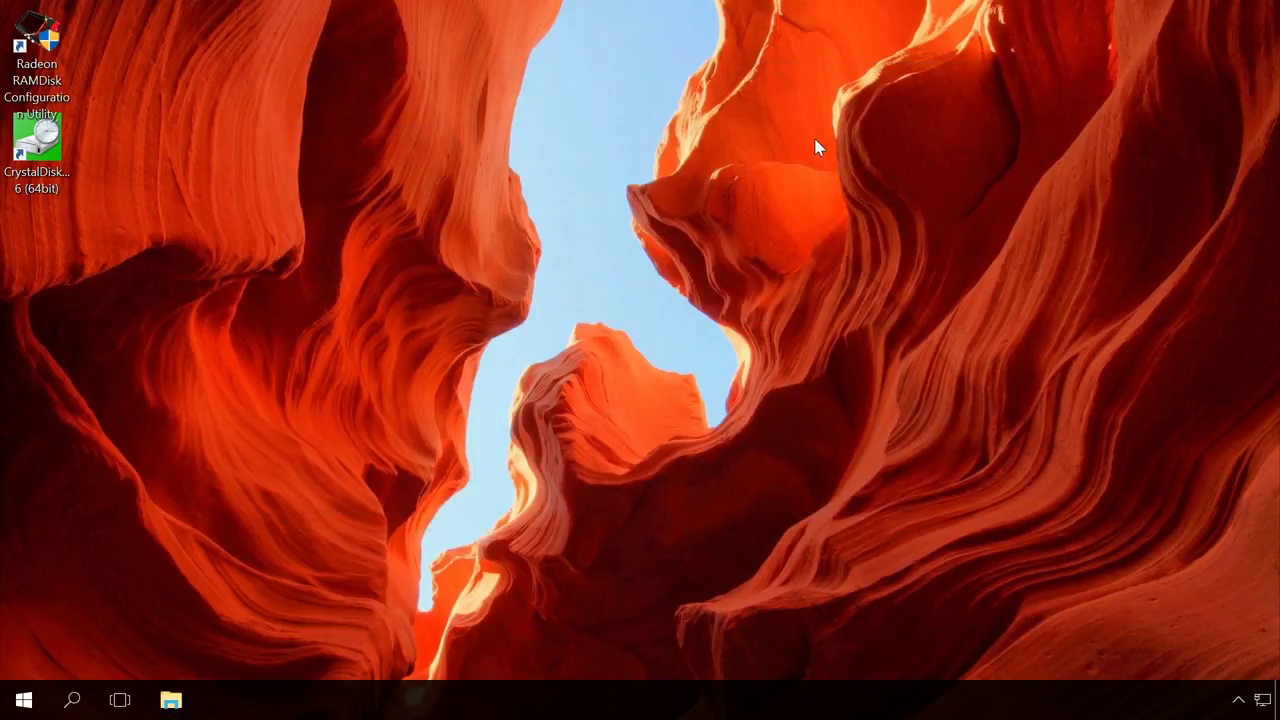